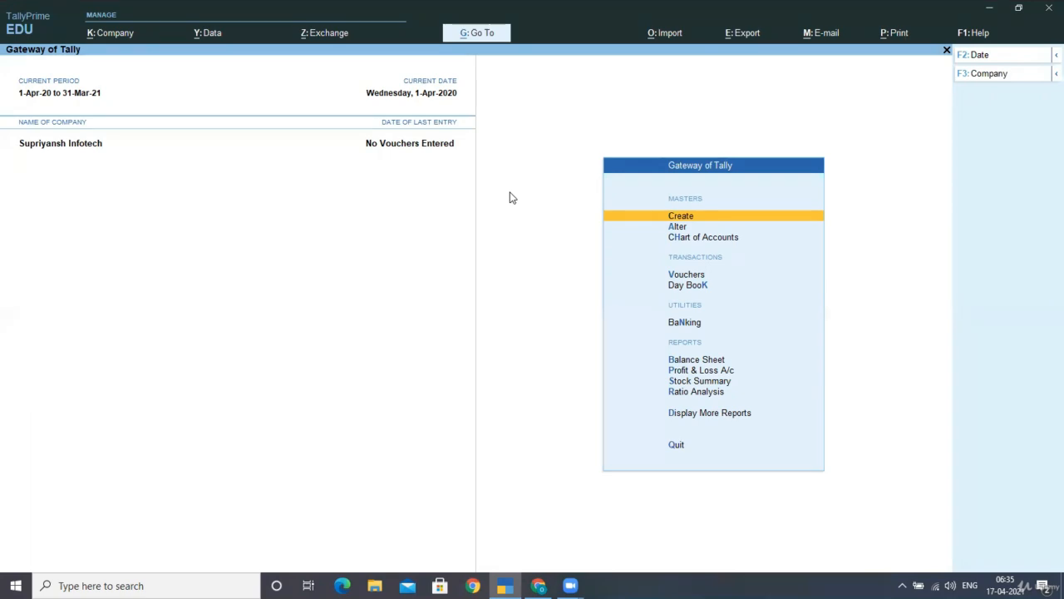
- Start a new purchase voucher and change its mode from item invoice to accounting invoice
key("Down")
key("Down")
key("Up")
key("Down")
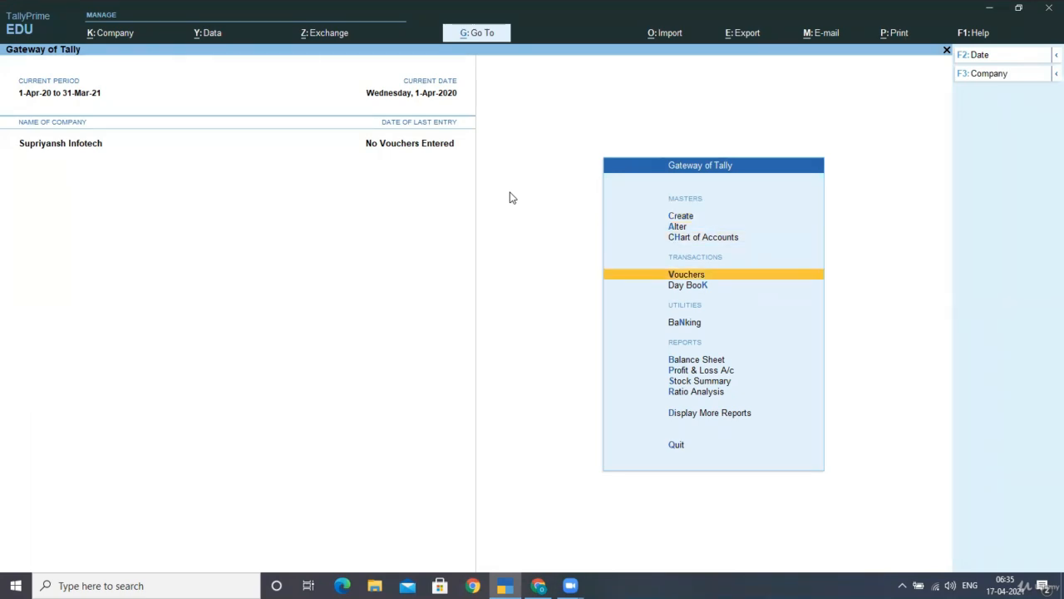
key("Return")
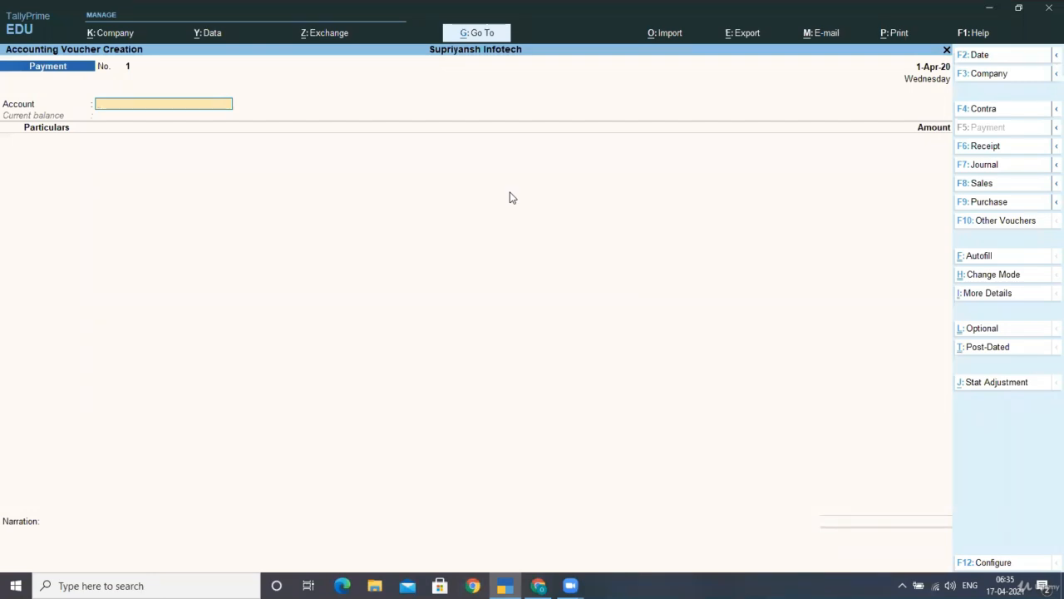
key("F9")
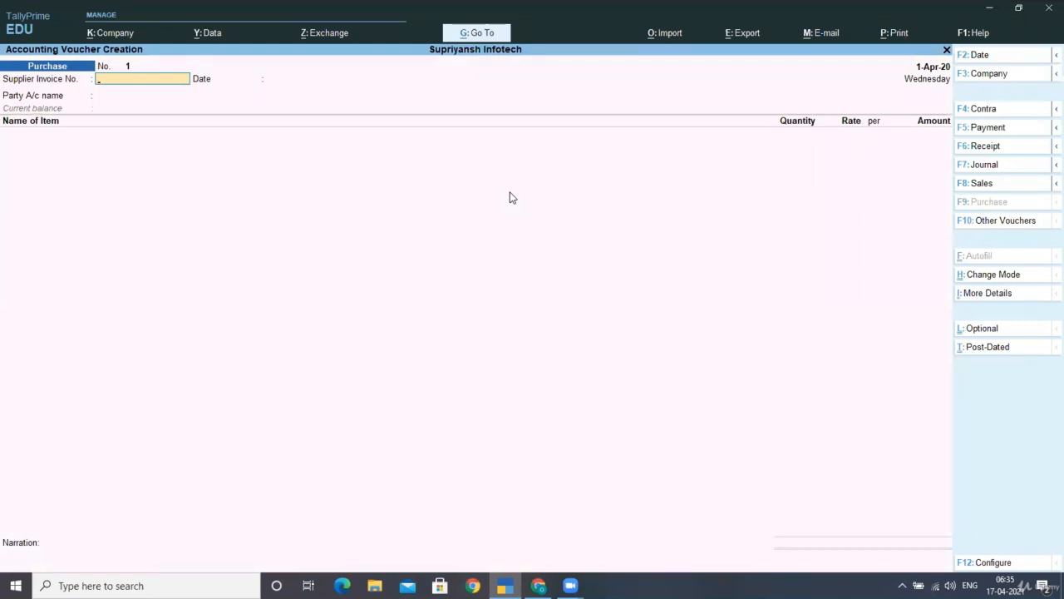
left_click(998, 277)
key("Down")
key("Return")
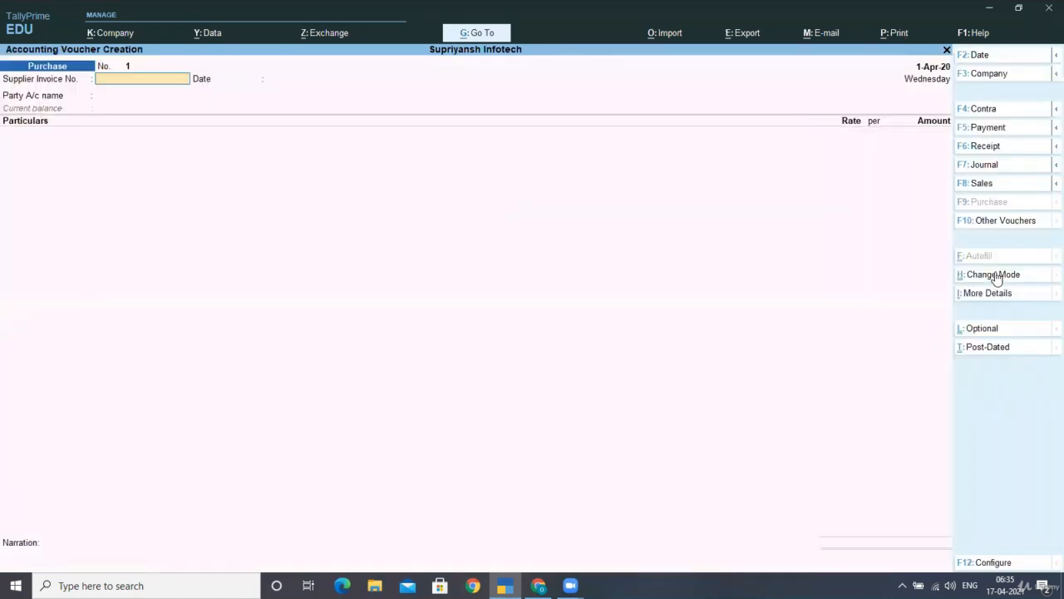
- Enter supplier invoice number 5322 with GRAPHIC ADVERTISERS as the party, accepting the default date, receipt details and party details
type("5322")
key("Return")
key("Return")
key("Down")
key("Down")
key("Return")
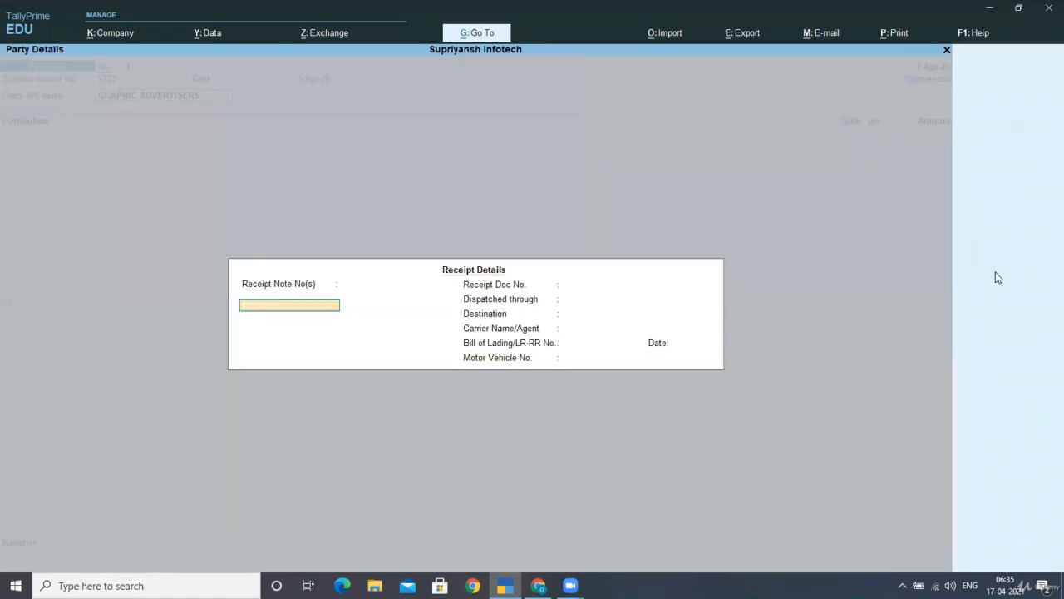
key("ctrl+a")
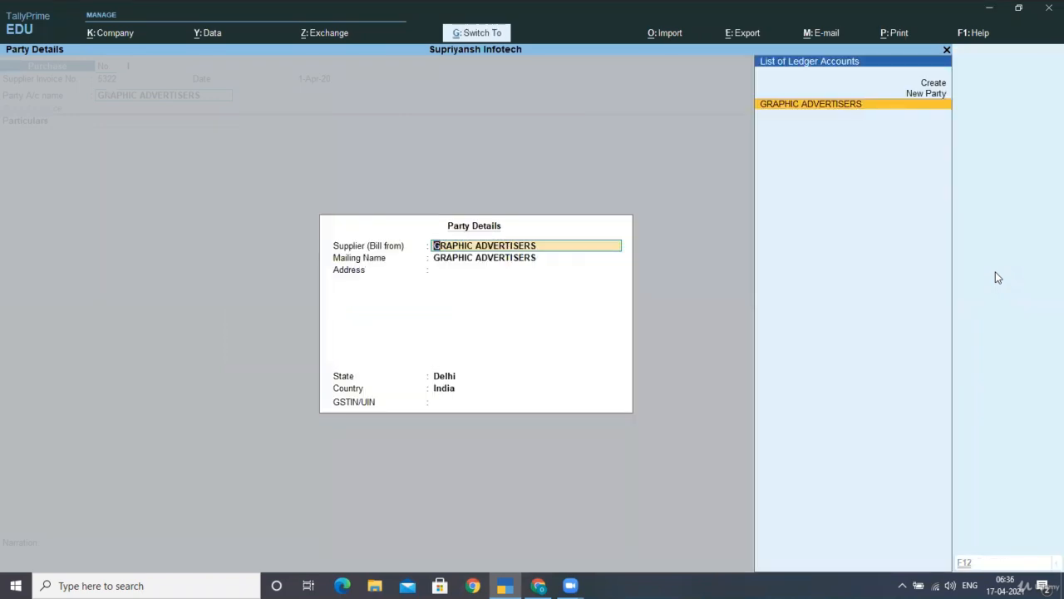
key("ctrl+a")
- Add the Advertisement Expenses ledger to the purchase voucher with an amount of 25000
key("Down")
key("Down")
key("Down")
key("Down")
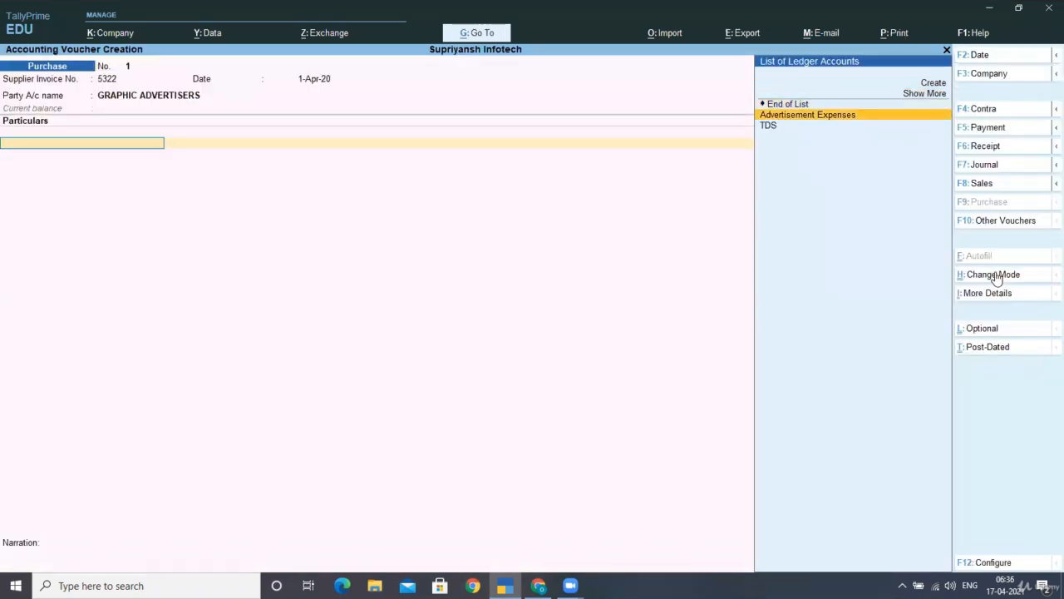
key("Return")
type("25000")
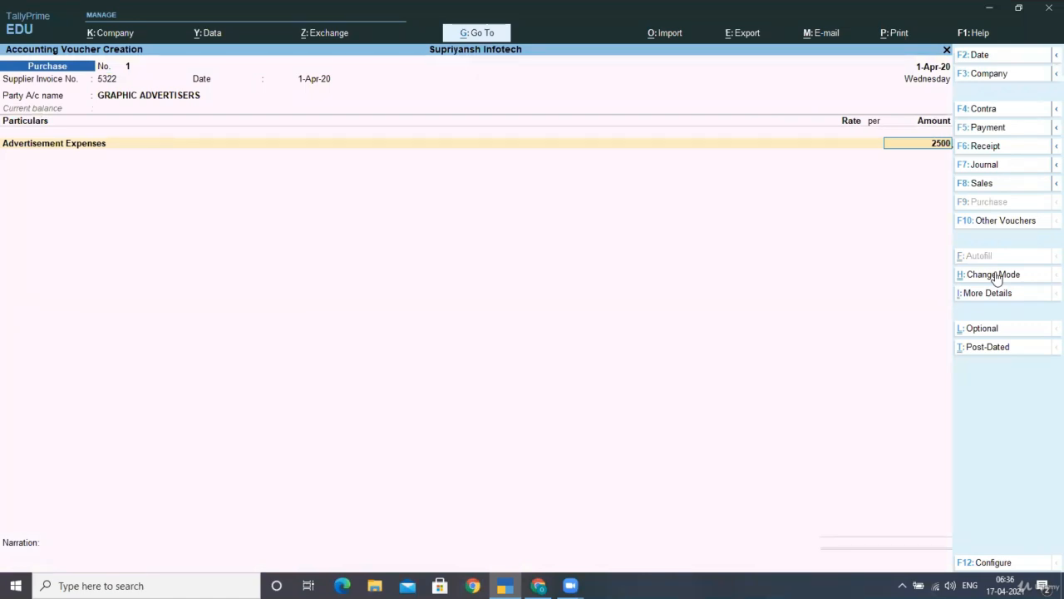
key("Return")
key("Return")
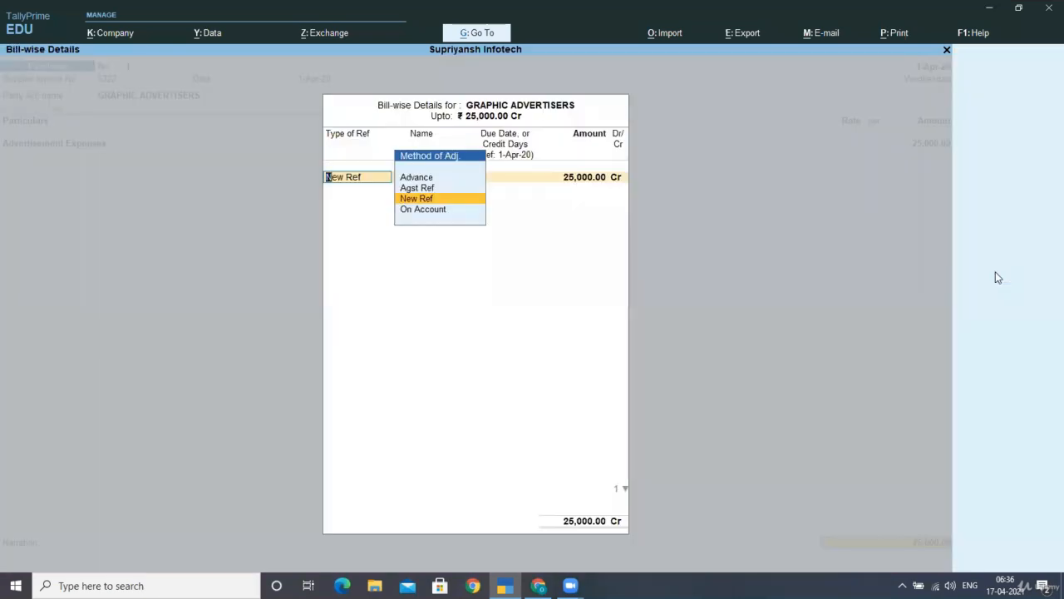
- Record the bill-wise details as a New Ref for 25,000 and save the purchase voucher
key("Return")
key("Return")
key("Return")
key("Return")
key("Return")
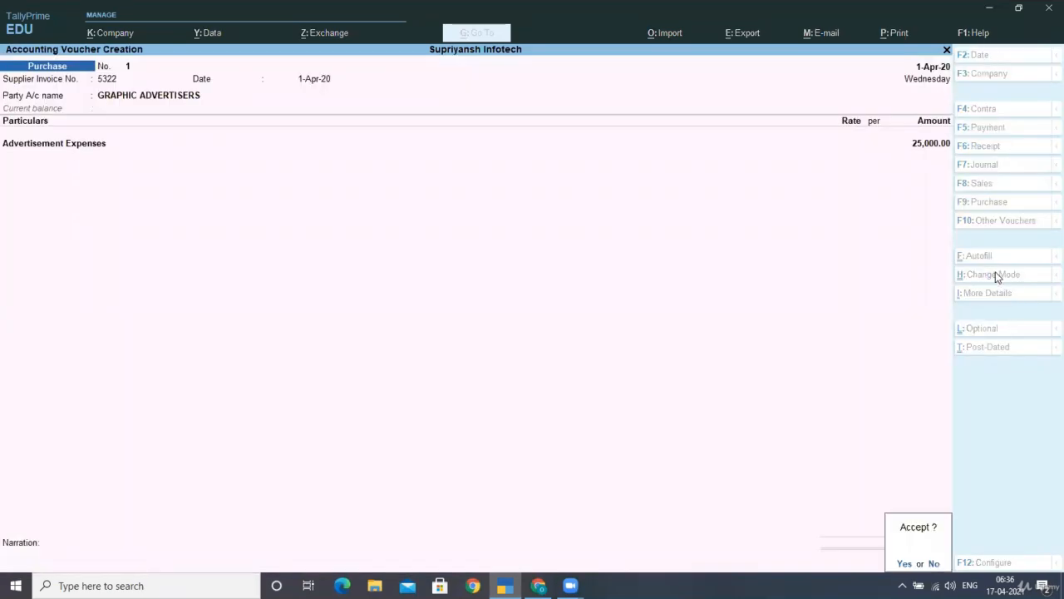
key("Return")
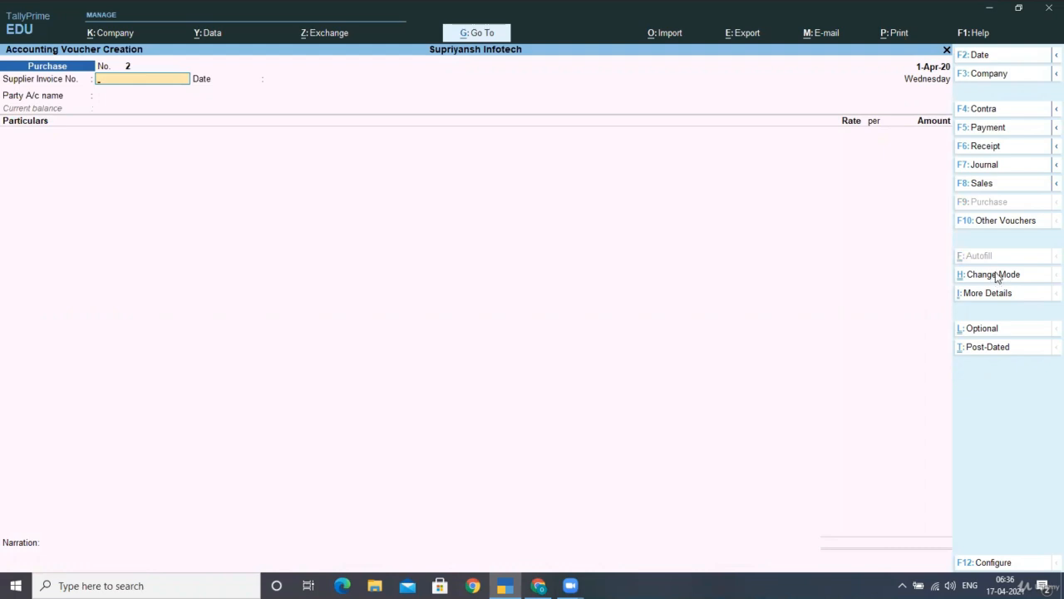
- Leave voucher entry and open the TDS reports among the statutory reports
key("Escape")
key("Down")
key("Down")
key("Down")
key("Down")
key("Down")
key("Down")
key("Down")
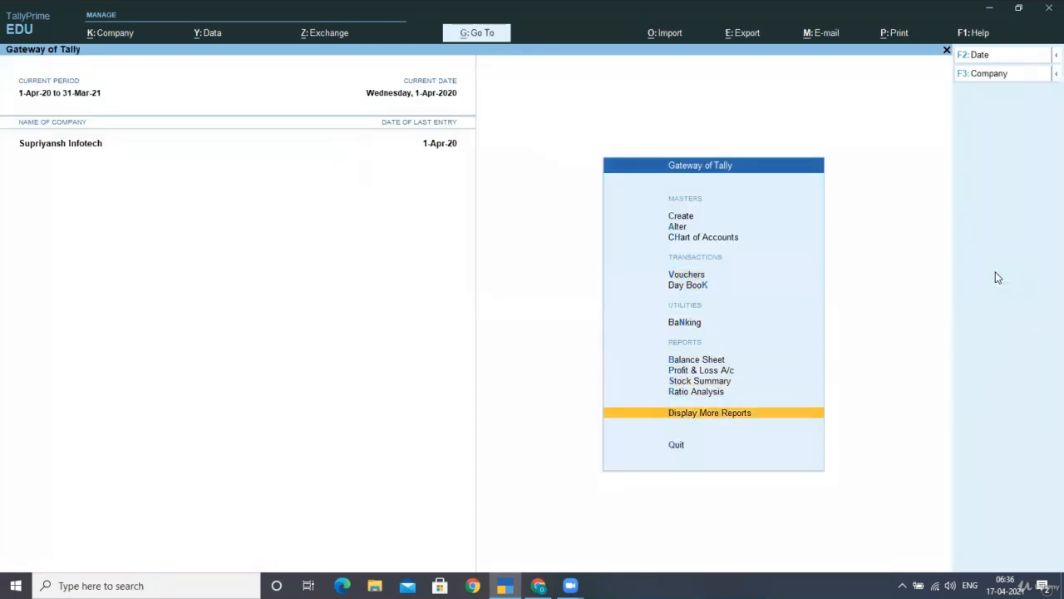
key("Return")
key("u")
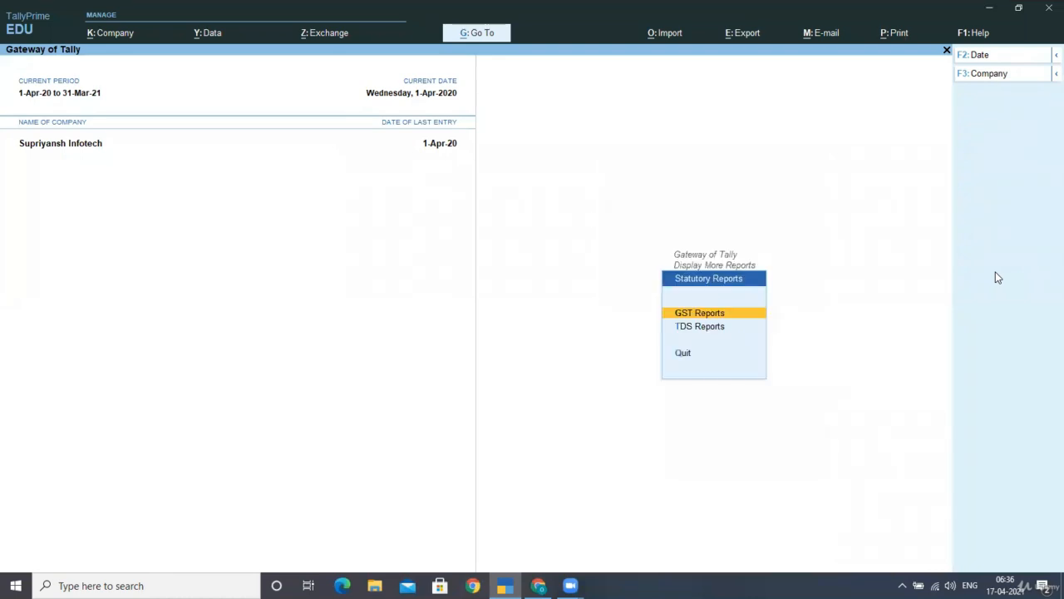
key("Down")
key("Return")
- Open the Form 26Q report and limit its period to the single day 1-Apr-20
key("Down")
key("Down")
key("Up")
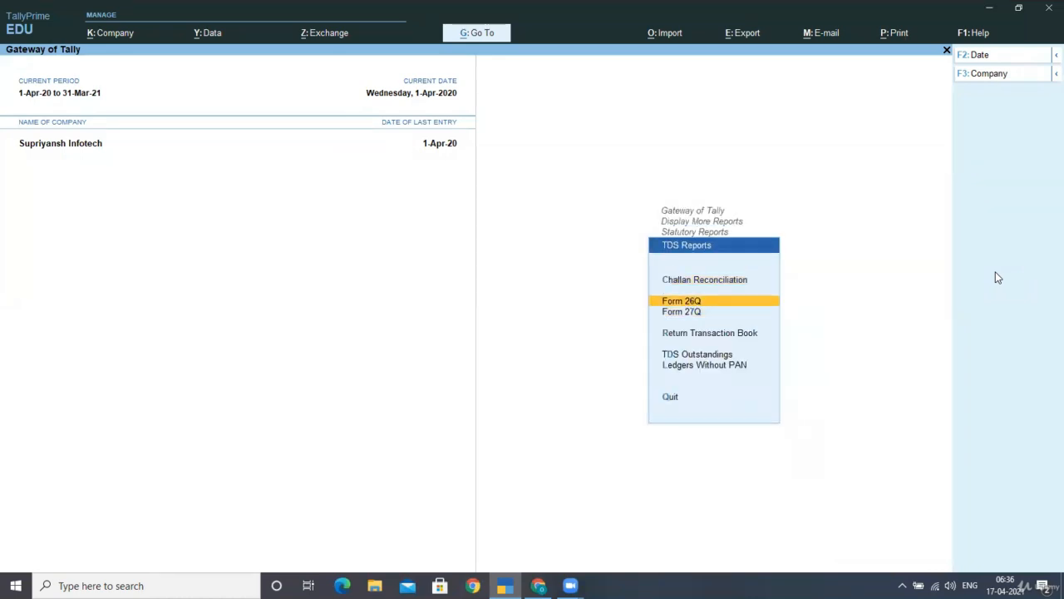
key("Return")
key("F2")
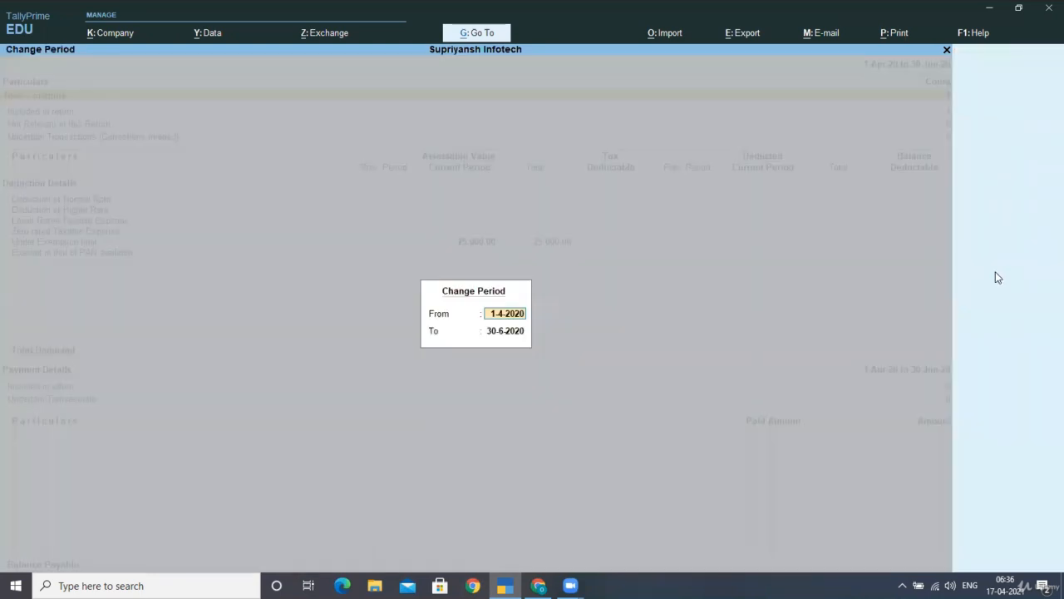
key("Return")
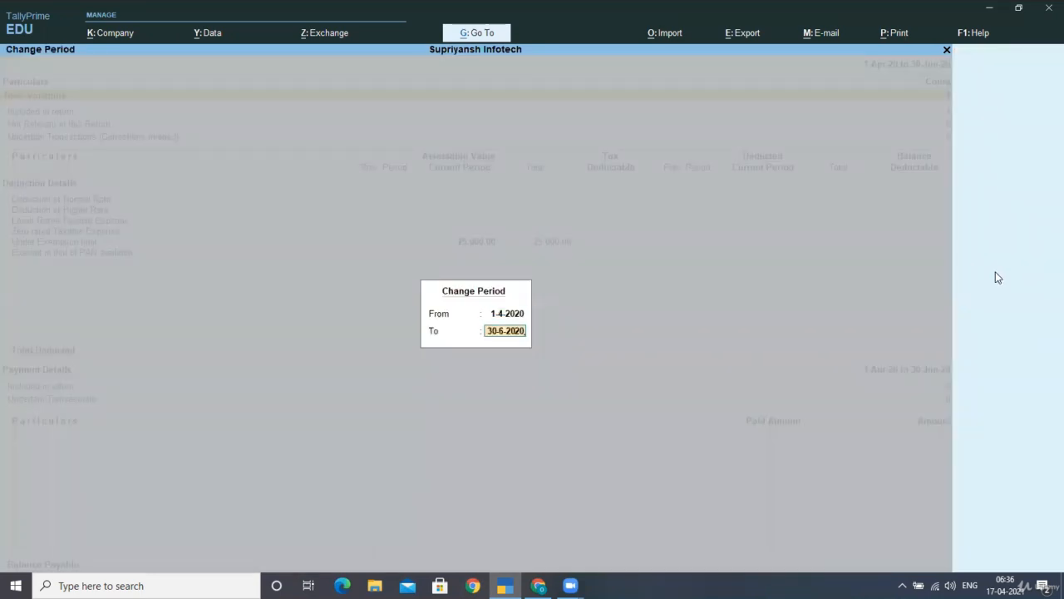
type("1")
key("Return")
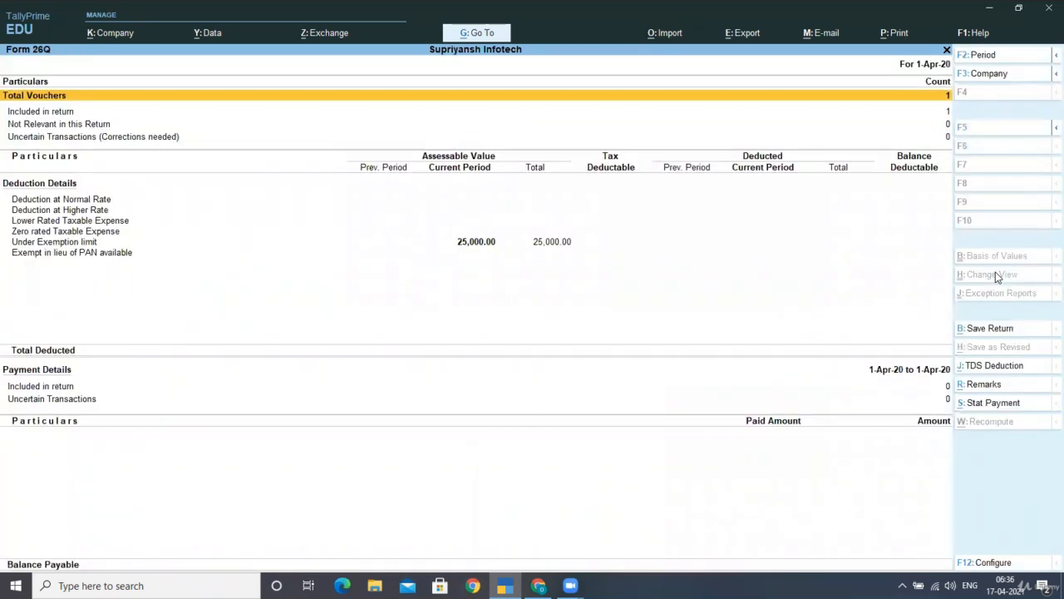
- Examine the Under Exemption limit line in the deduction details of Form 26Q, and return to the Gateway of Tally
key("Down")
key("Down")
key("Down")
key("Down")
key("Down")
key("Down")
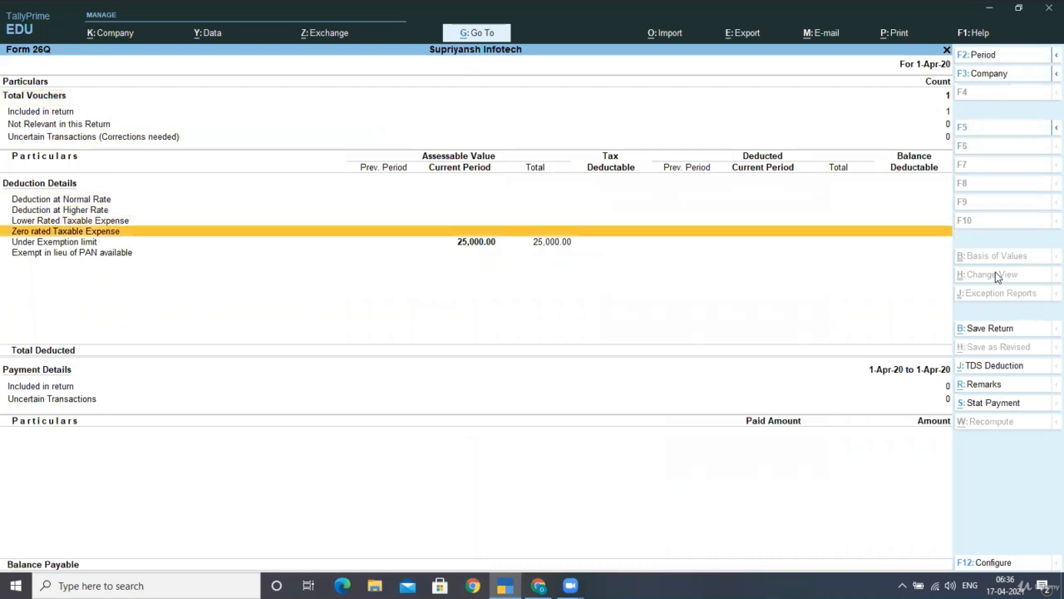
key("Down")
key("Return")
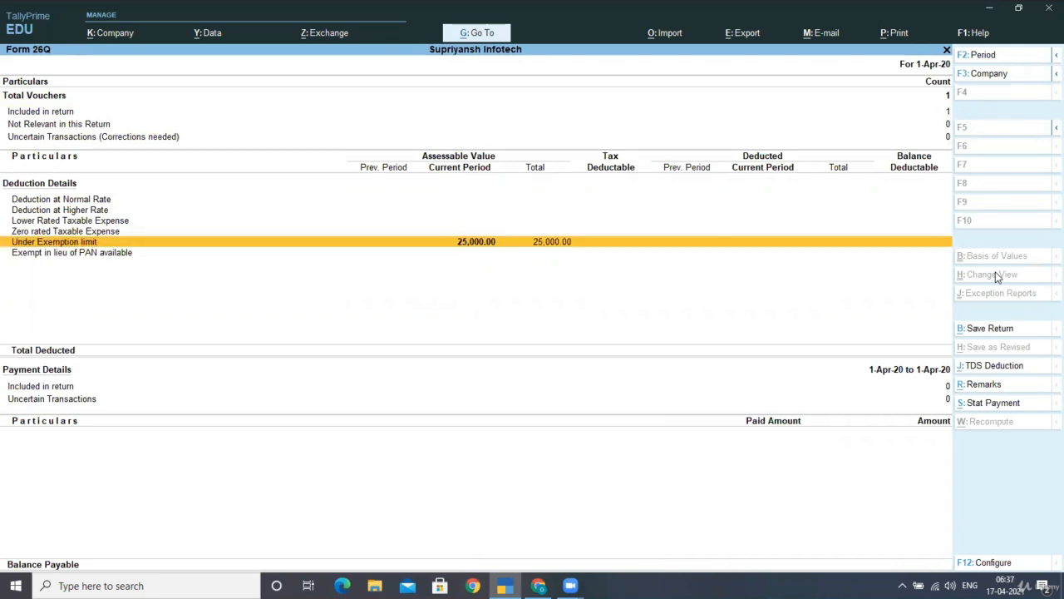
key("Escape")
key("Escape")
key("Escape")
key("Escape")
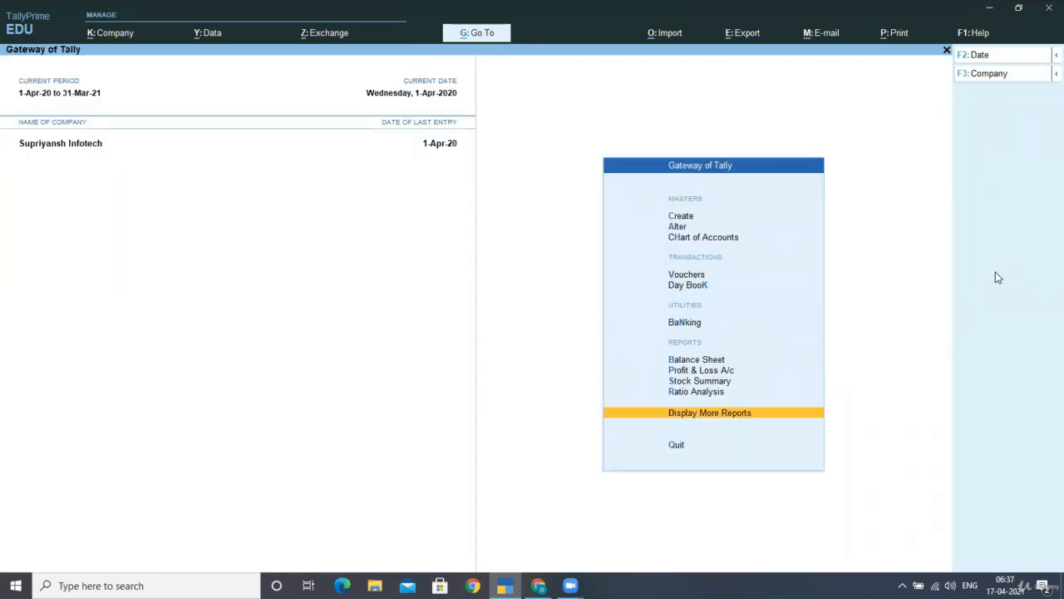
- Start another purchase voucher with supplier invoice number 232, accepting the default date 1-Apr-20
key("Up")
key("Up")
key("Up")
key("Up")
key("Up")
key("Up")
key("Up")
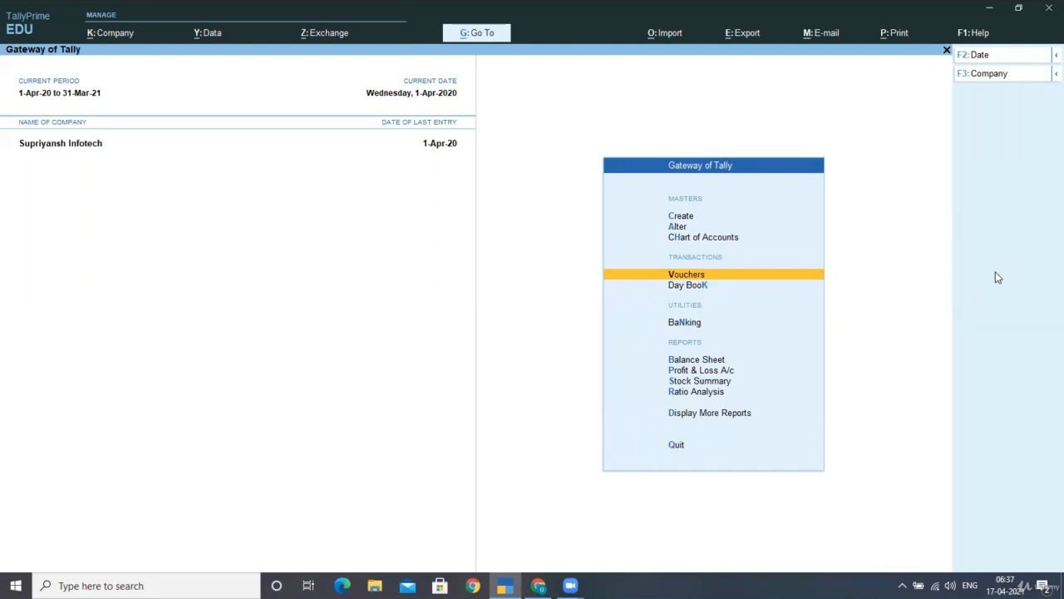
key("Return")
type("232")
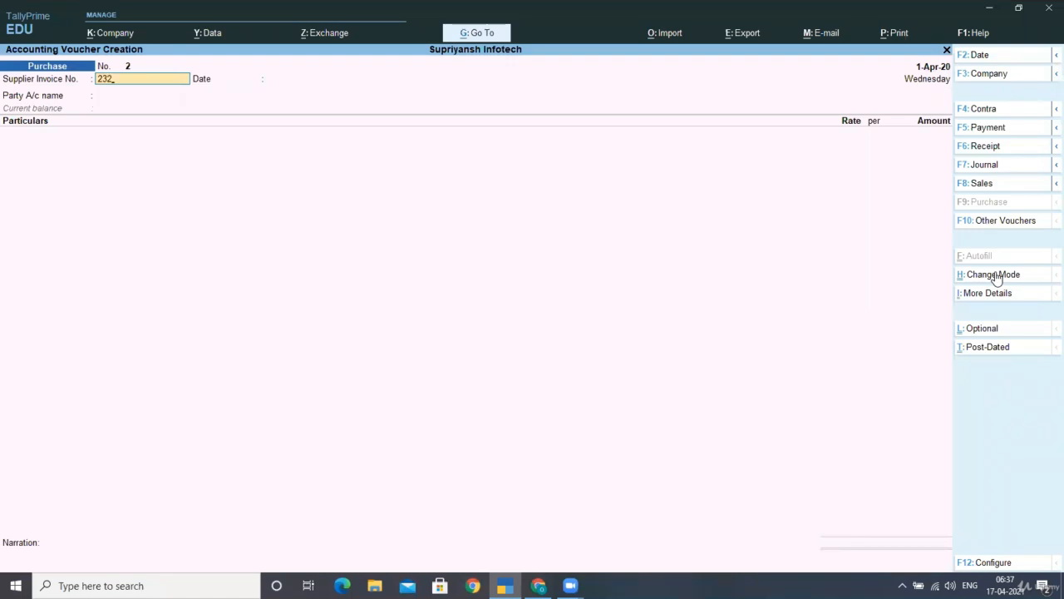
key("Return")
key("Return")
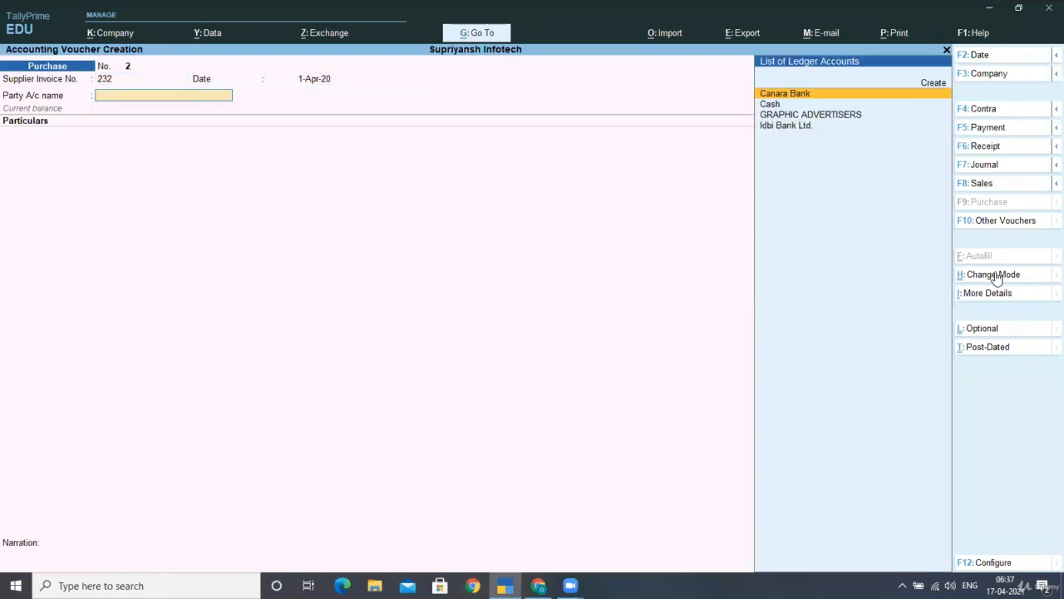
- Choose GRAPHIC ADVERTISERS as the party account and accept its receipt and party details unchanged
key("Down")
key("Down")
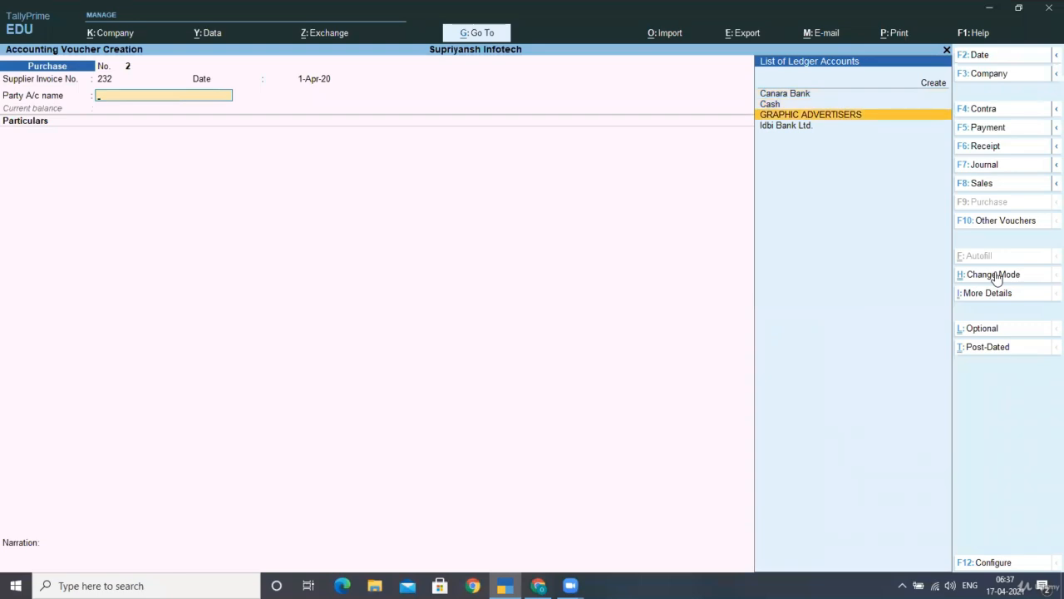
key("Return")
key("ctrl+a")
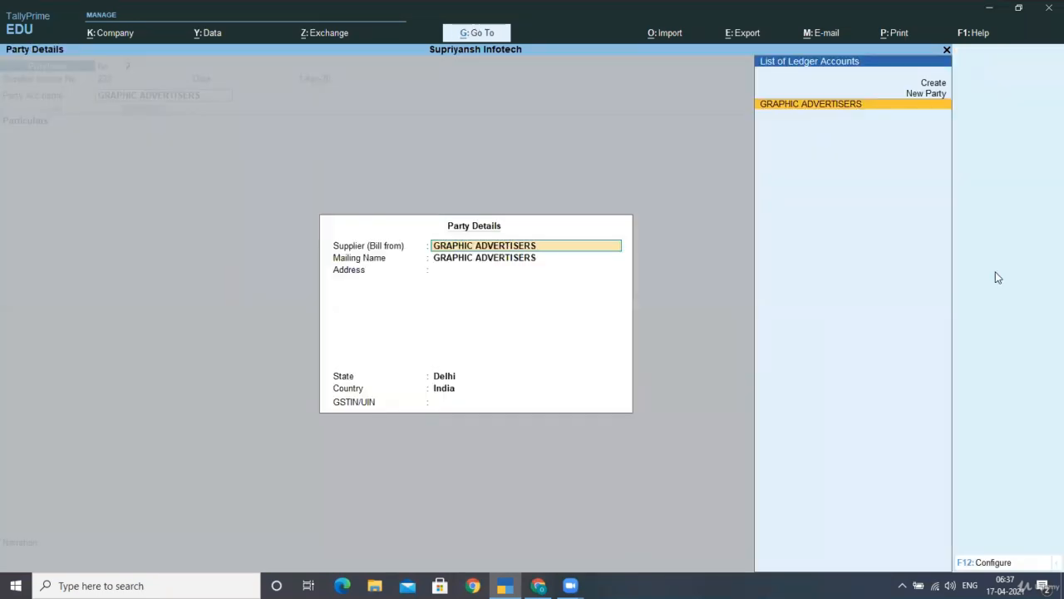
key("ctrl+a")
- Add the Advertisement Expenses ledger to the second purchase voucher with an amount of 75000
key("Down")
key("Down")
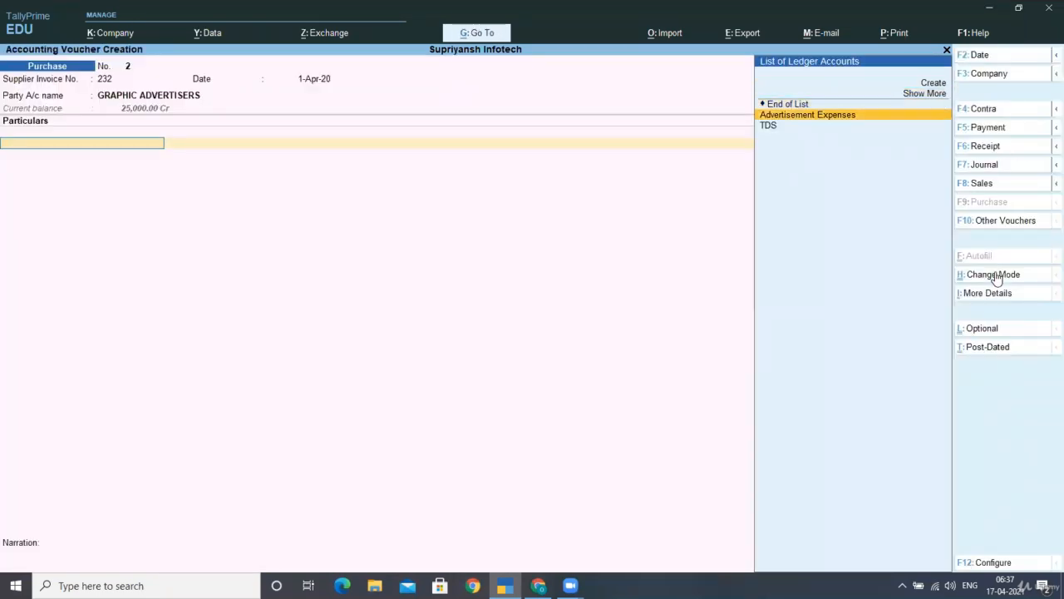
key("Return")
type("75000")
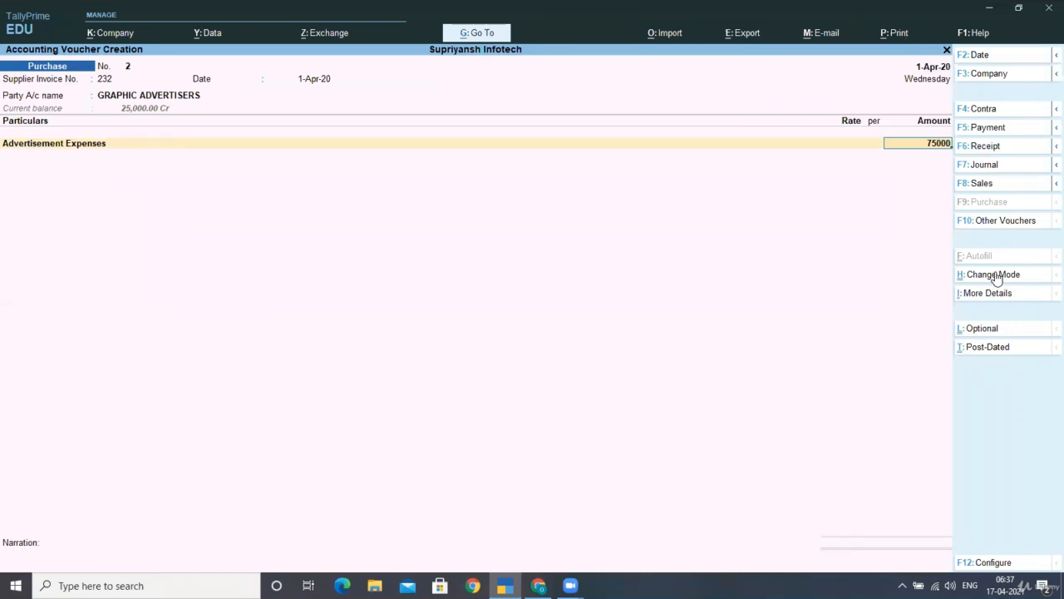
key("Return")
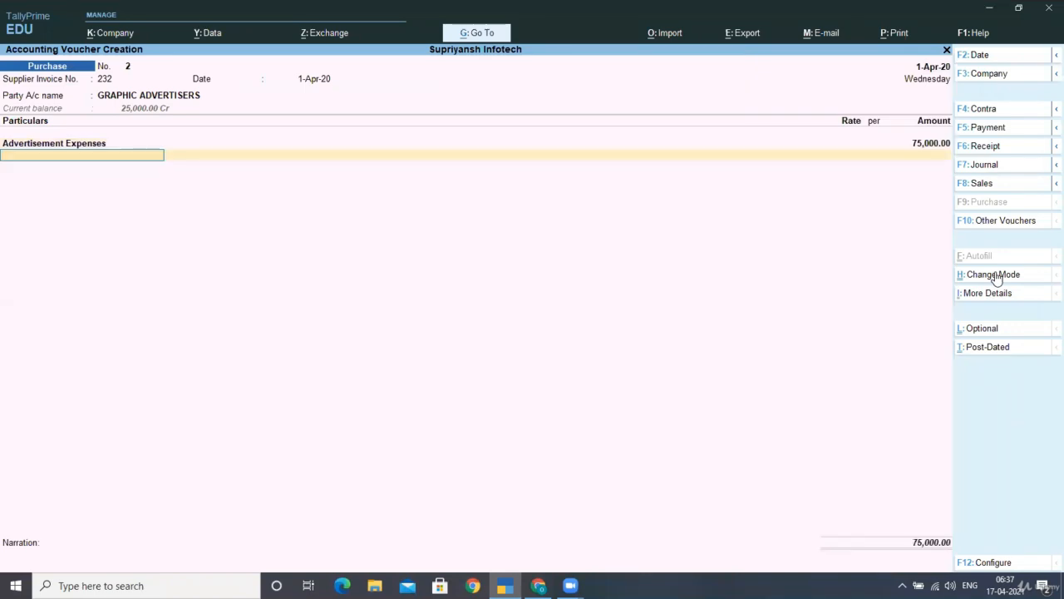
- Save the voucher with New Ref 232 for 75,000, declining to deduct TDS for the supplier's previous bills
key("Return")
key("Return")
key("Return")
key("Return")
key("Return")
key("Return")
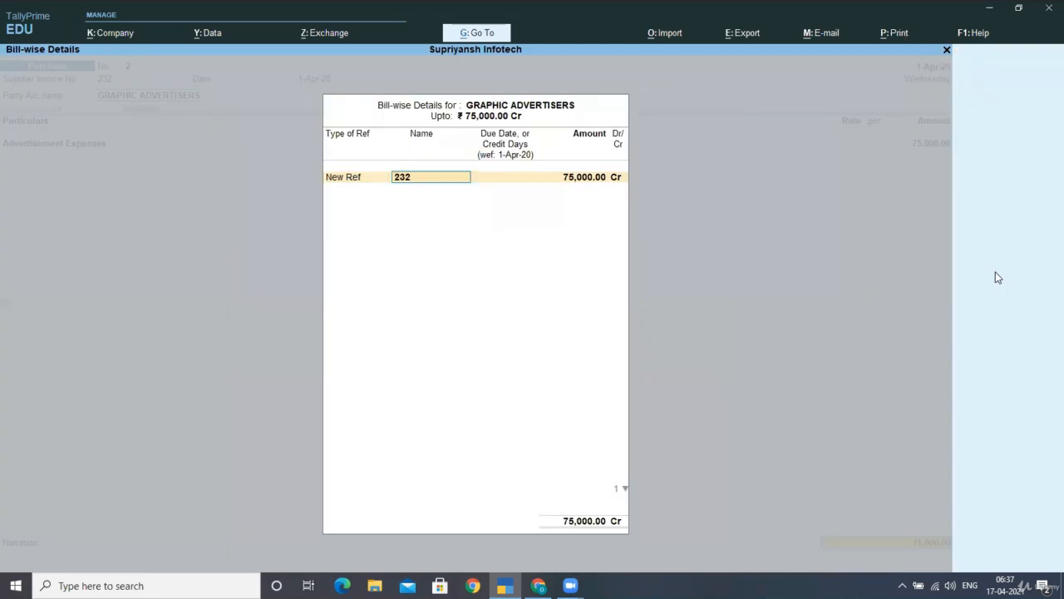
key("Return")
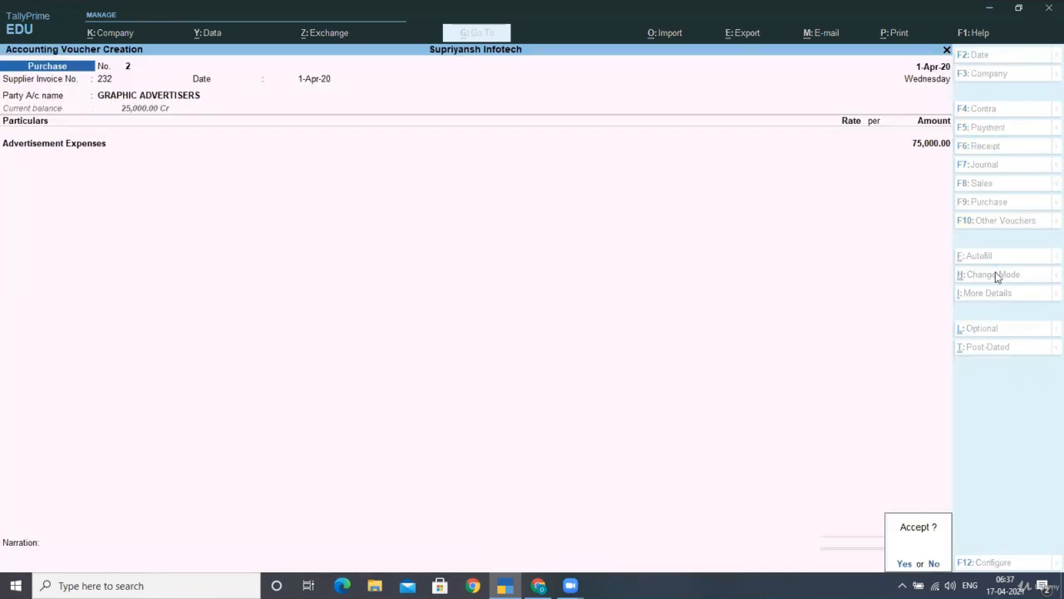
key("Return")
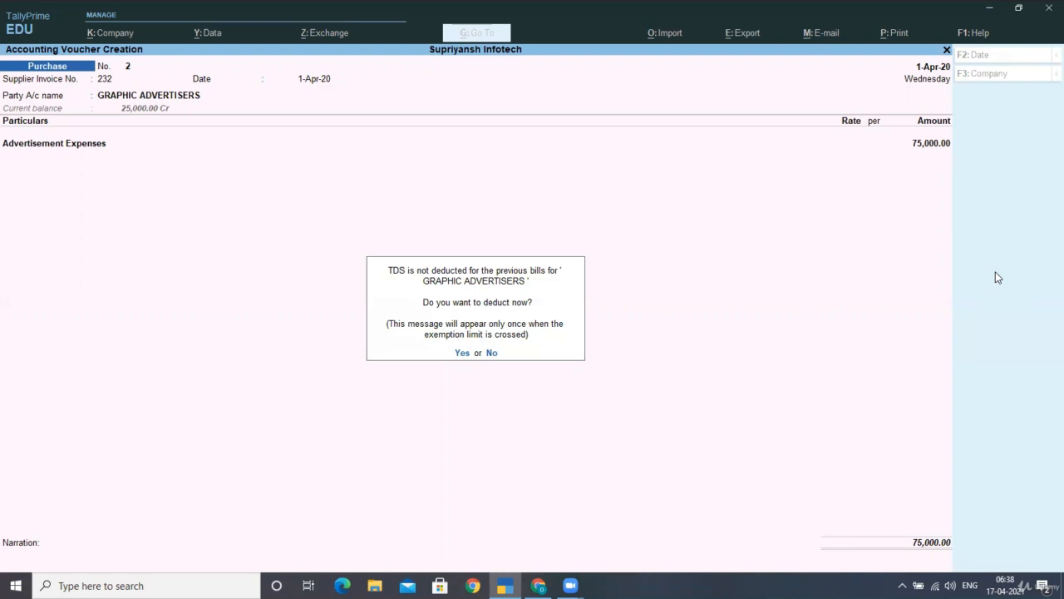
key("n")
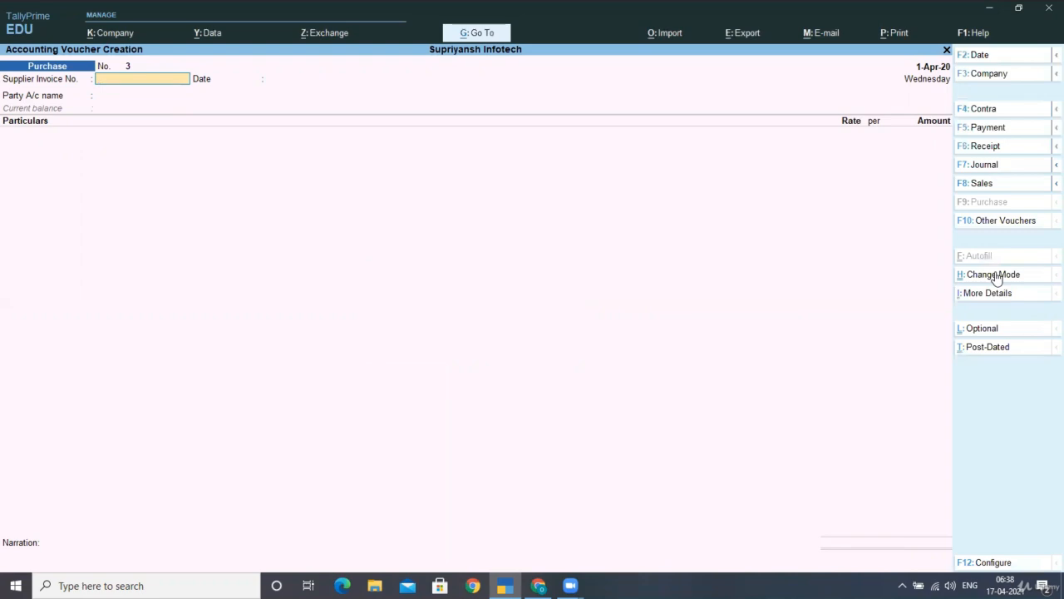
- Leave purchase voucher creation and open the Form 26Q report from the TDS statutory reports
key("y")
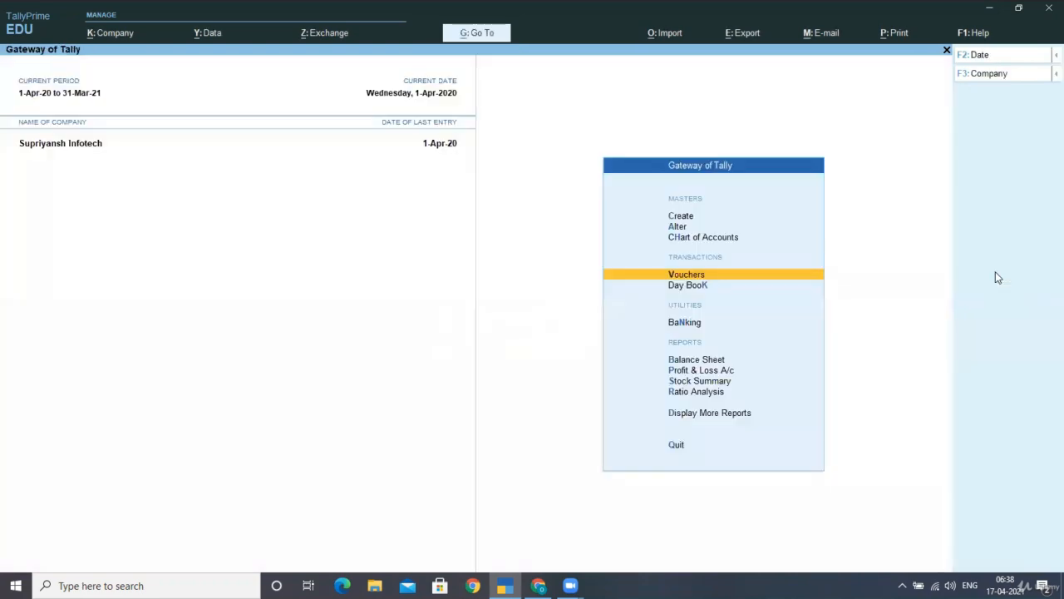
key("d")
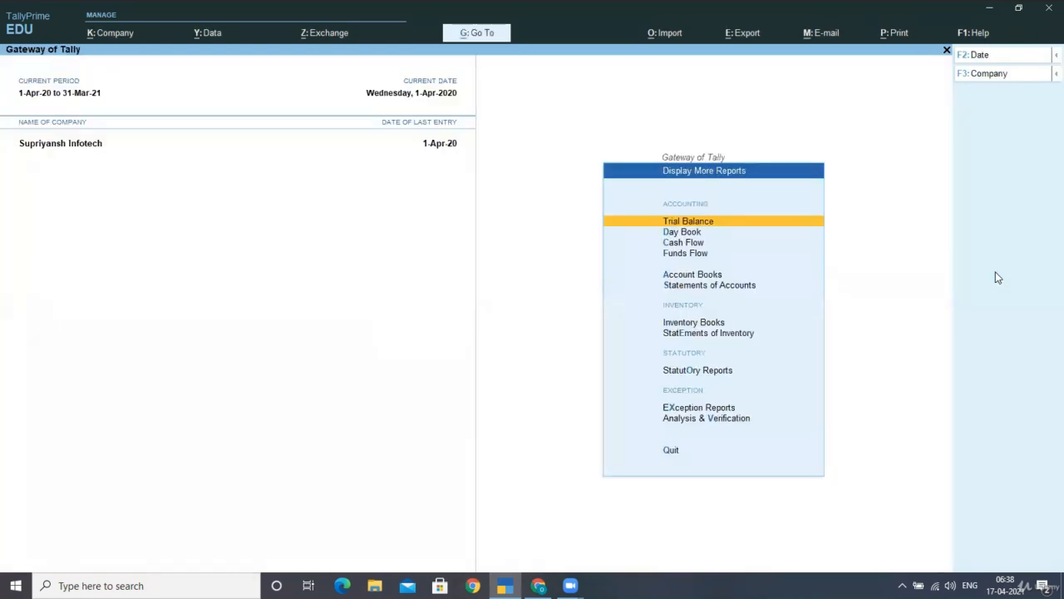
key("o")
key("t")
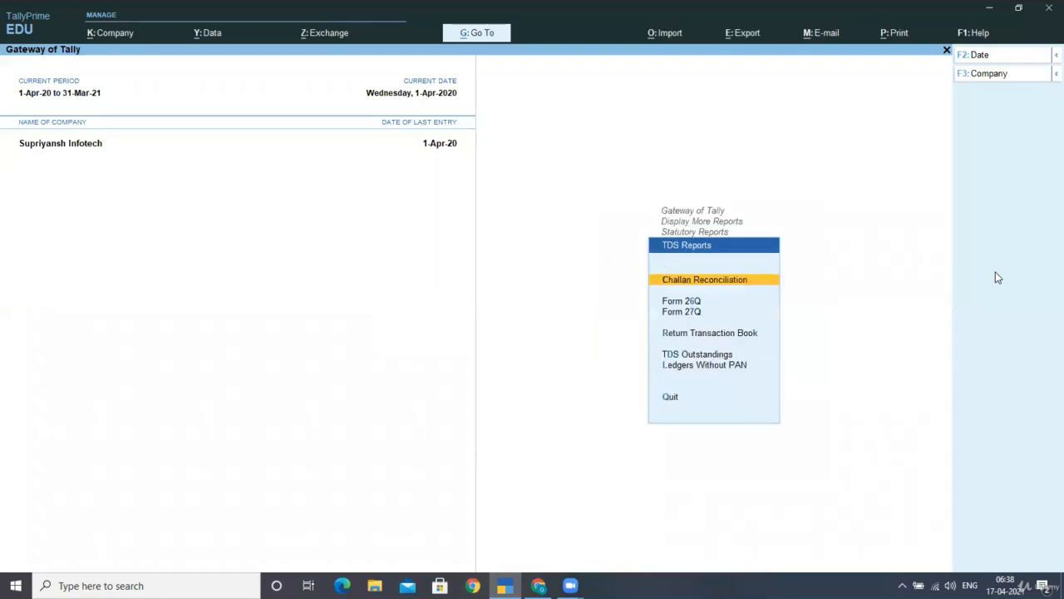
key("Down")
key("Return")
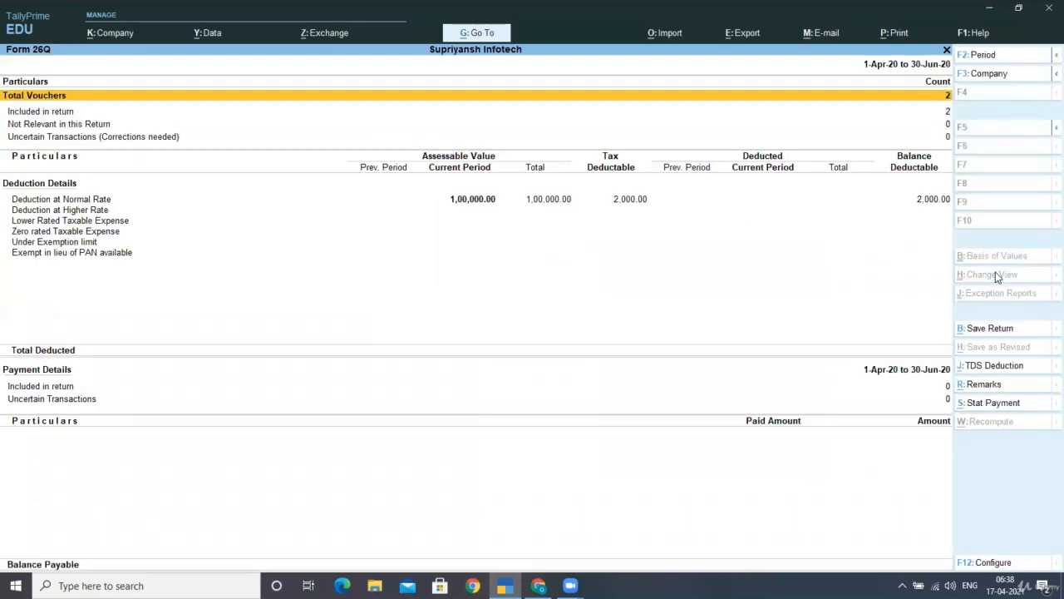
- Examine the Deduction at Normal Rate line of Form 26Q and open its details
key("Down")
key("Down")
key("Down")
key("Down")
key("Up")
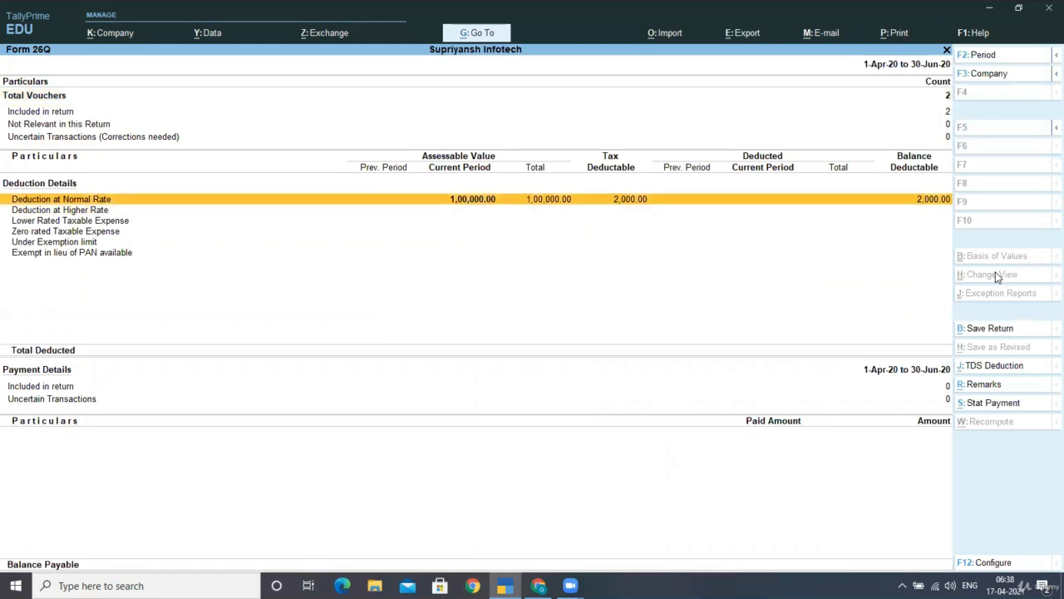
key("Return")
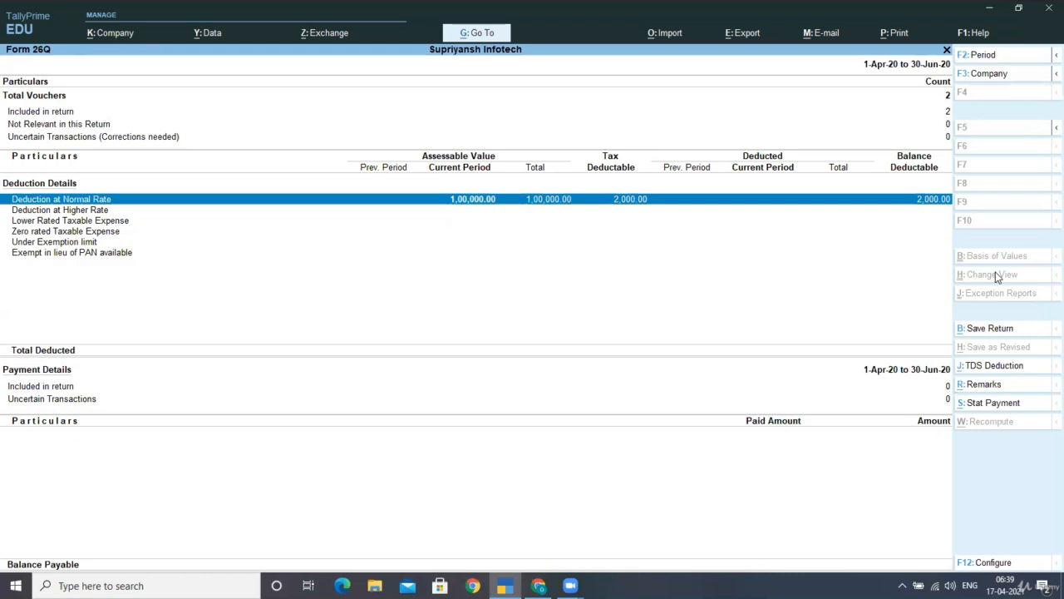
- Close the TDS report and start a new journal voucher
key("Escape")
key("Escape")
key("Escape")
key("Escape")
key("v")
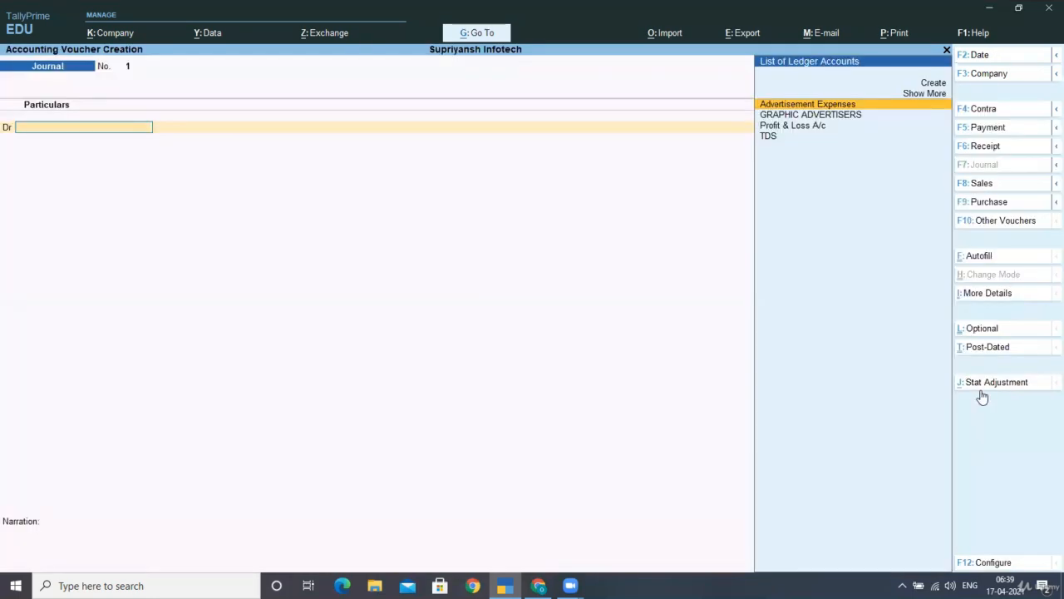
key("alt+p")
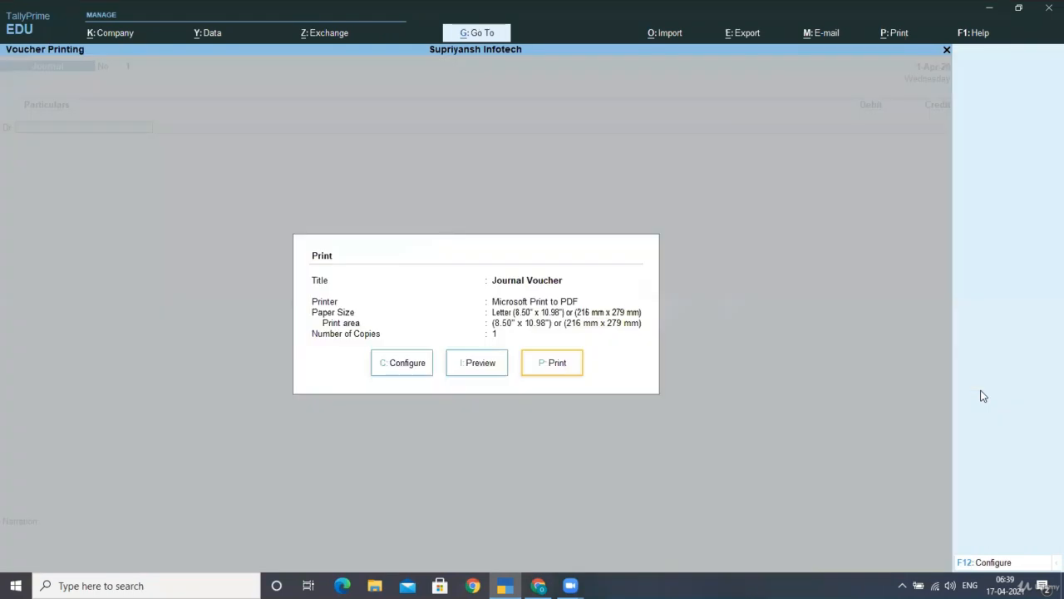
key("Escape")
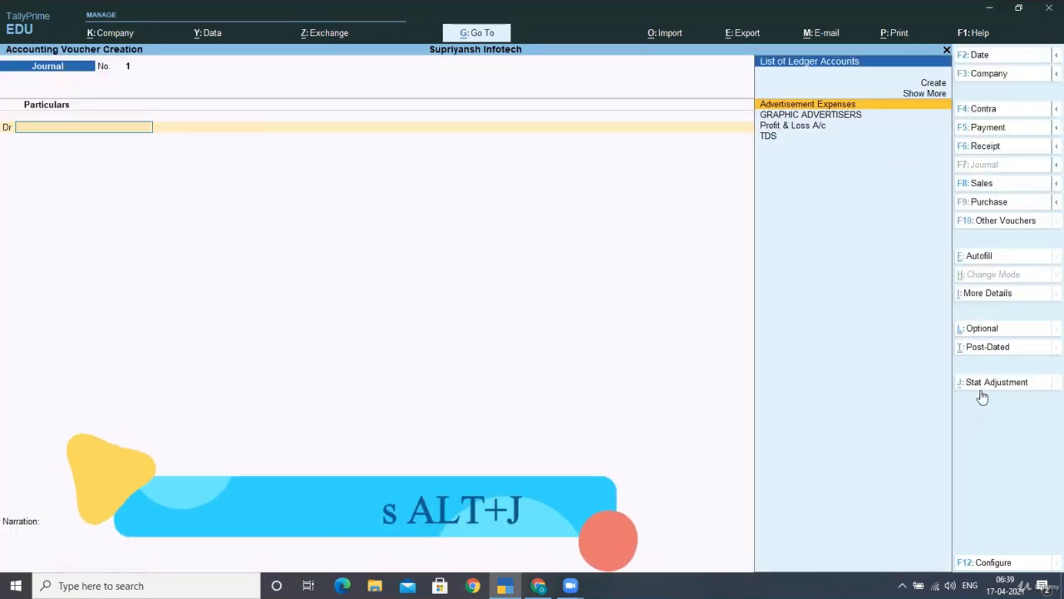
- Autofill the journal as a TDS Deduction till 1-Apr-20 for GRAPHIC ADVERTISERS, with nature Payment to Contractor and duty ledger TDS
key("alt+j")
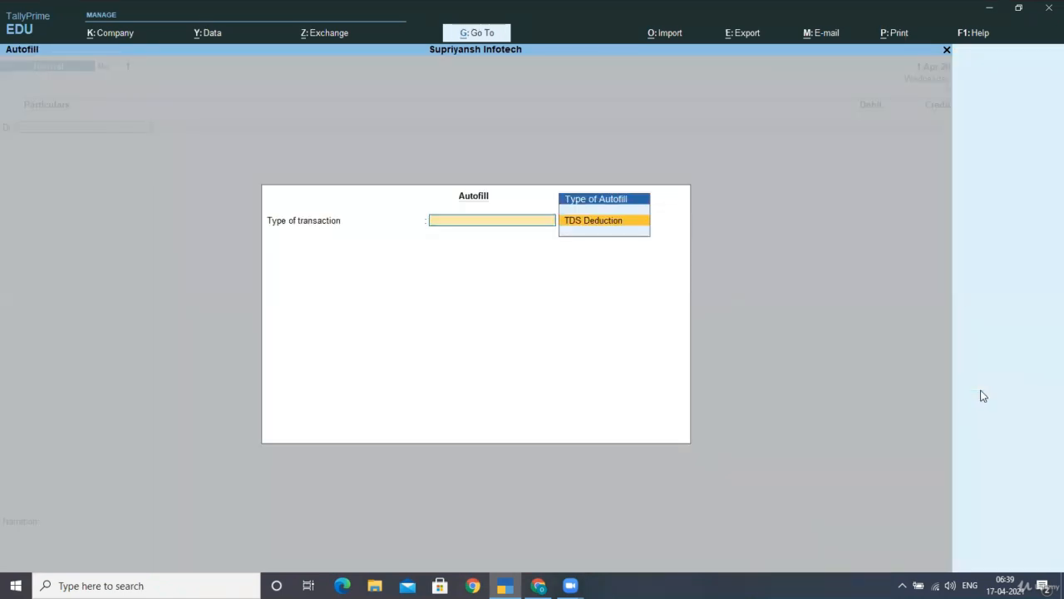
key("Return")
key("Return")
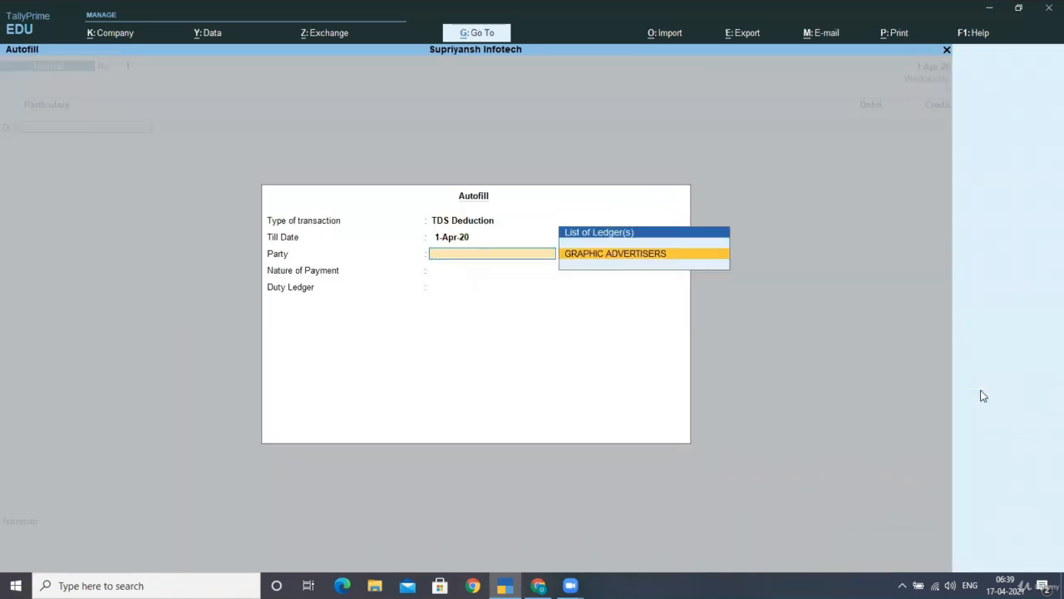
key("Return")
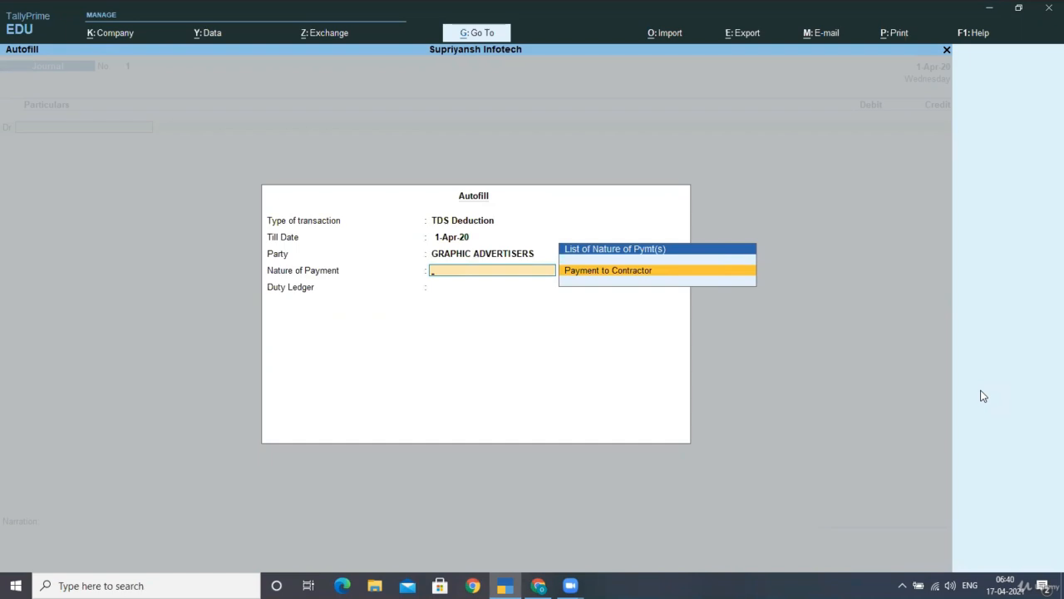
key("Return")
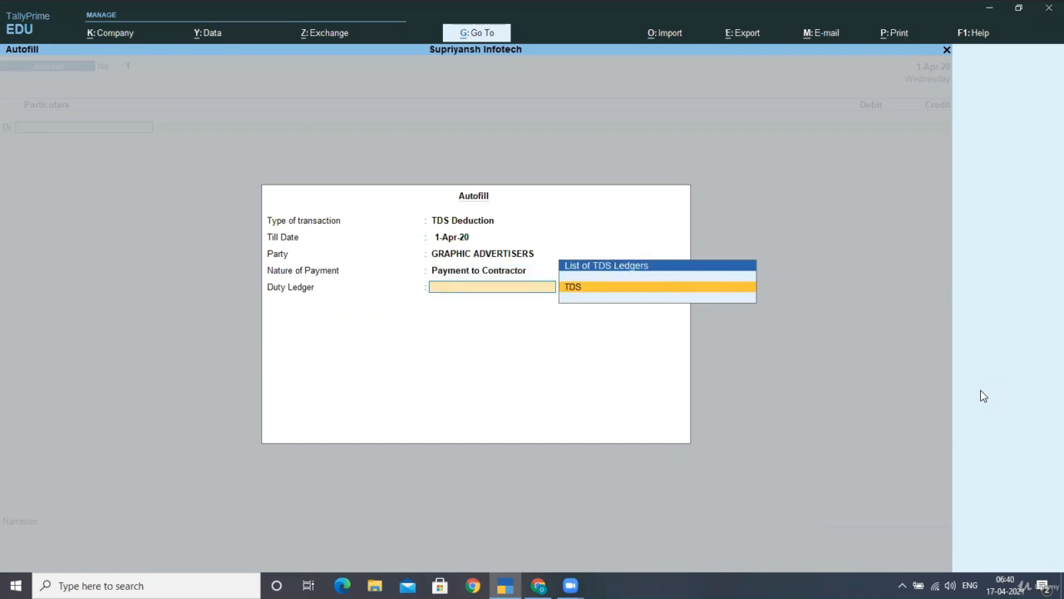
key("Return")
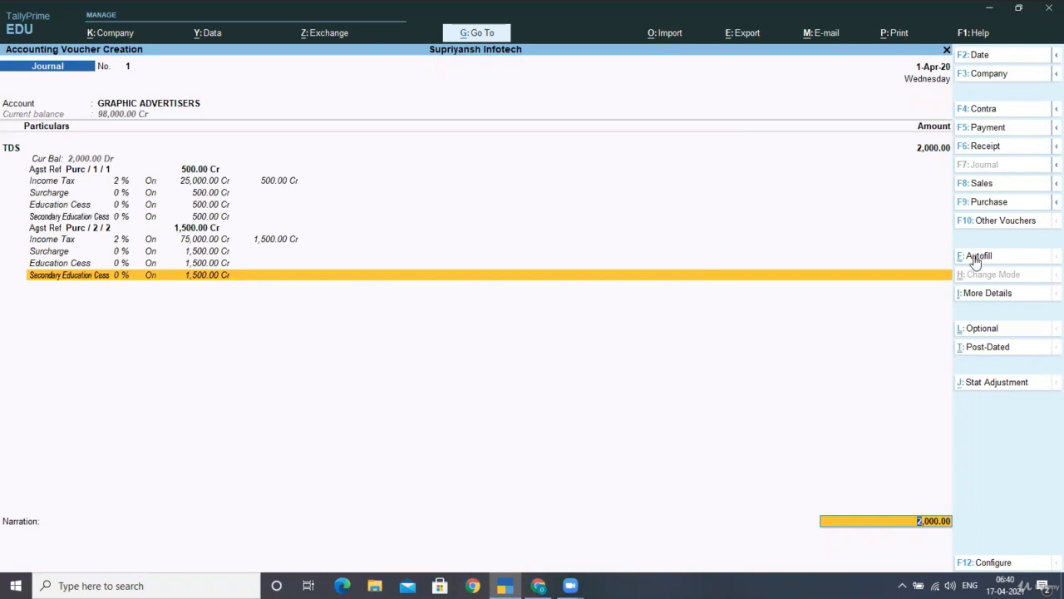
- Accept the bill-wise split of 500 against bill 5322 and 1,500 against bill 232, and save the TDS deduction journal
key("Return")
key("Return")
key("Return")
key("Return")
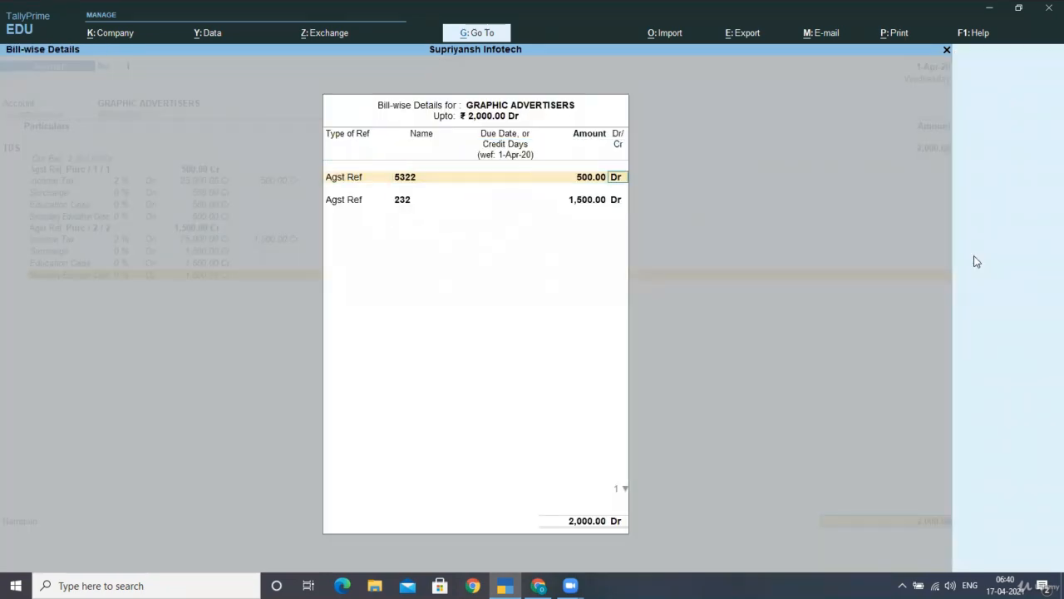
key("Return")
key("Return")
key("Return")
key("Return")
key("Return")
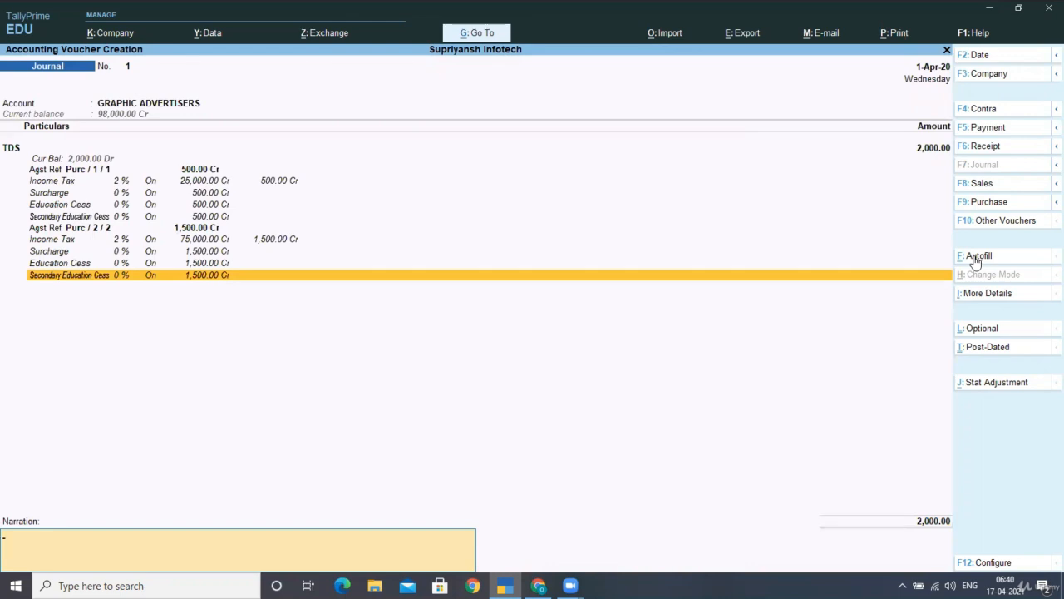
key("Return")
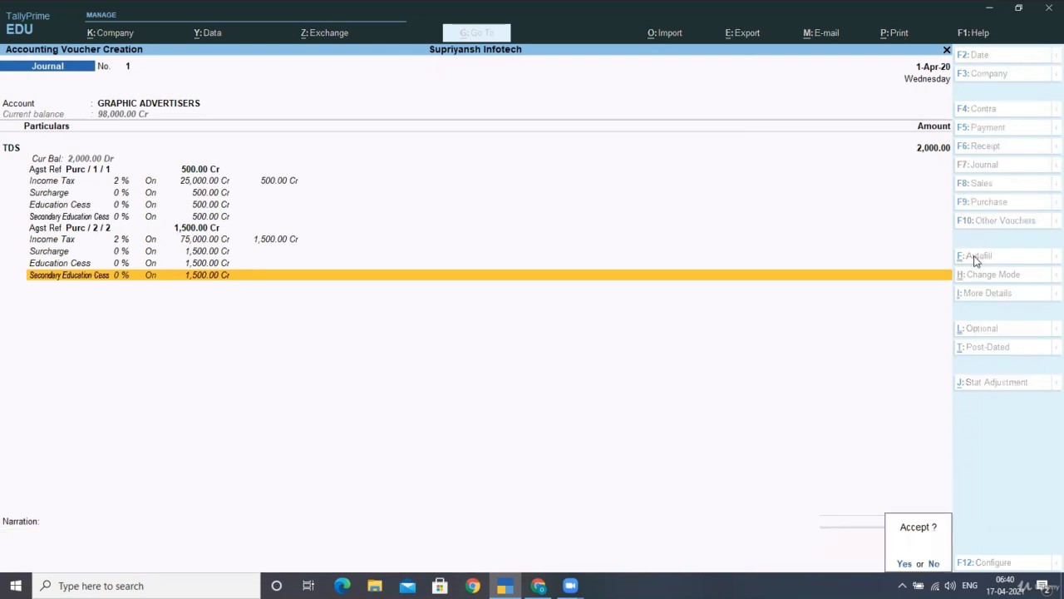
key("Return")
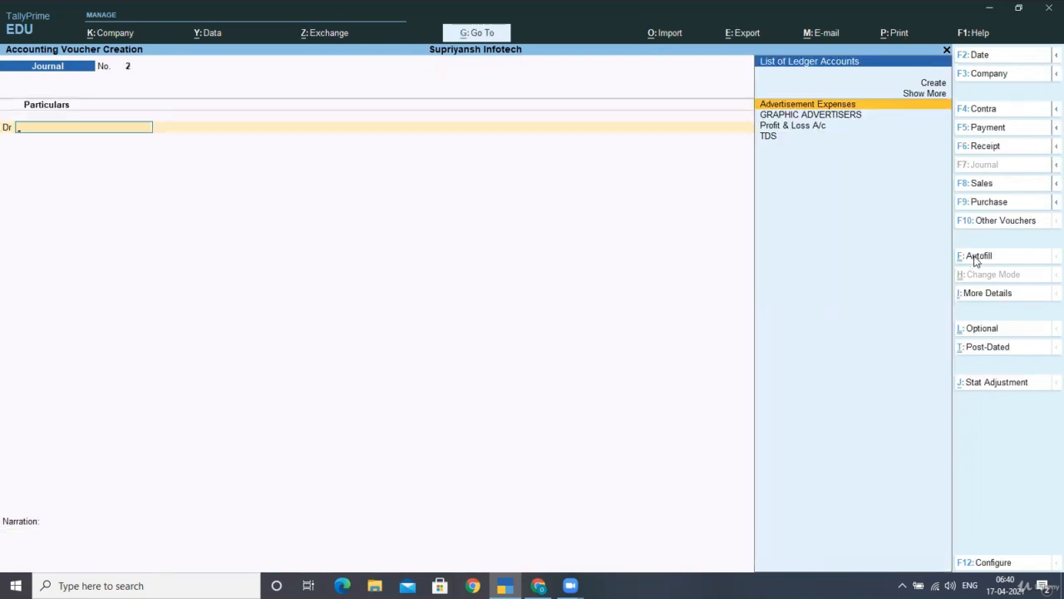
- Leave journal entry and reopen the Form 26Q report to check the booked deduction
key("Escape")
key("d")
key("u")
key("Down")
key("Return")
key("Down")
key("Return")
- Examine the deducted and balance deductable amounts for Deduction at Normal Rate in Form 26Q
key("Down")
key("Down")
key("Down")
key("Down")
key("Up")
key("Return")
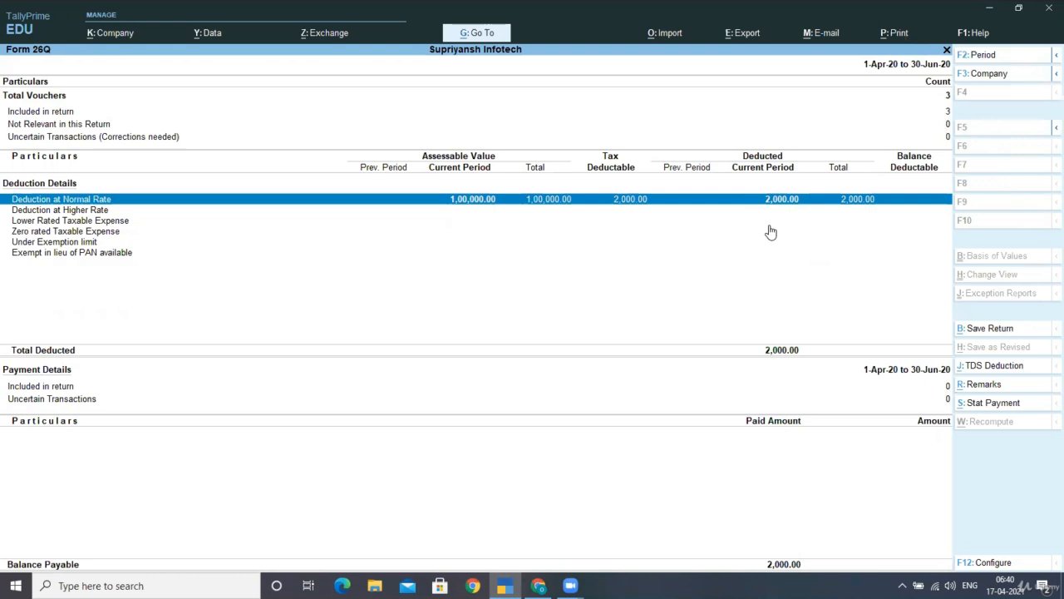
- Close the report and return to voucher creation with a blank journal voucher
key("Escape")
key("Escape")
key("Escape")
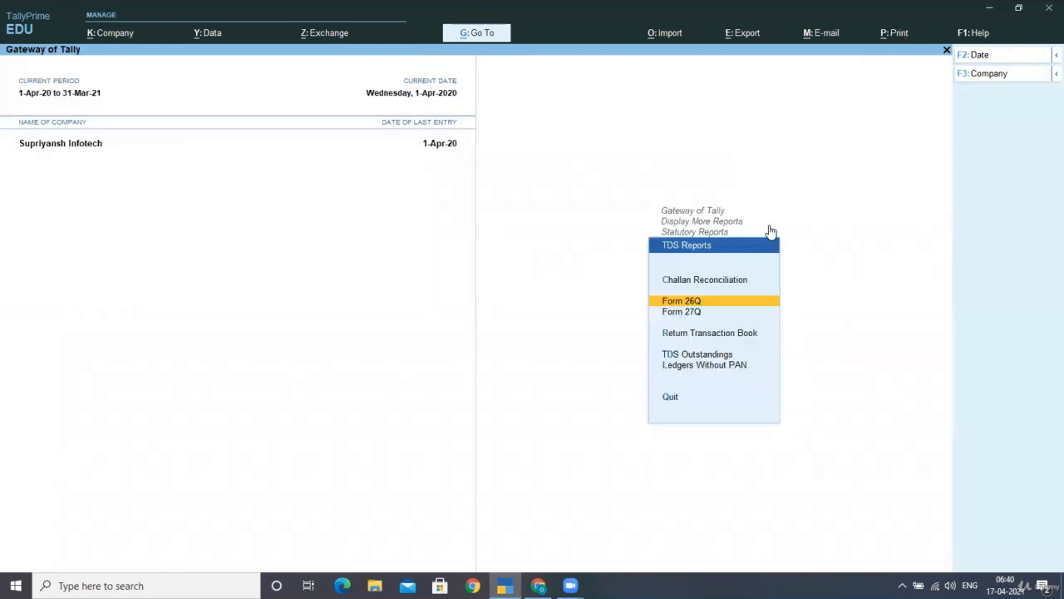
key("Escape")
key("Up")
key("Up")
key("Up")
key("Up")
key("Up")
key("Up")
key("Up")
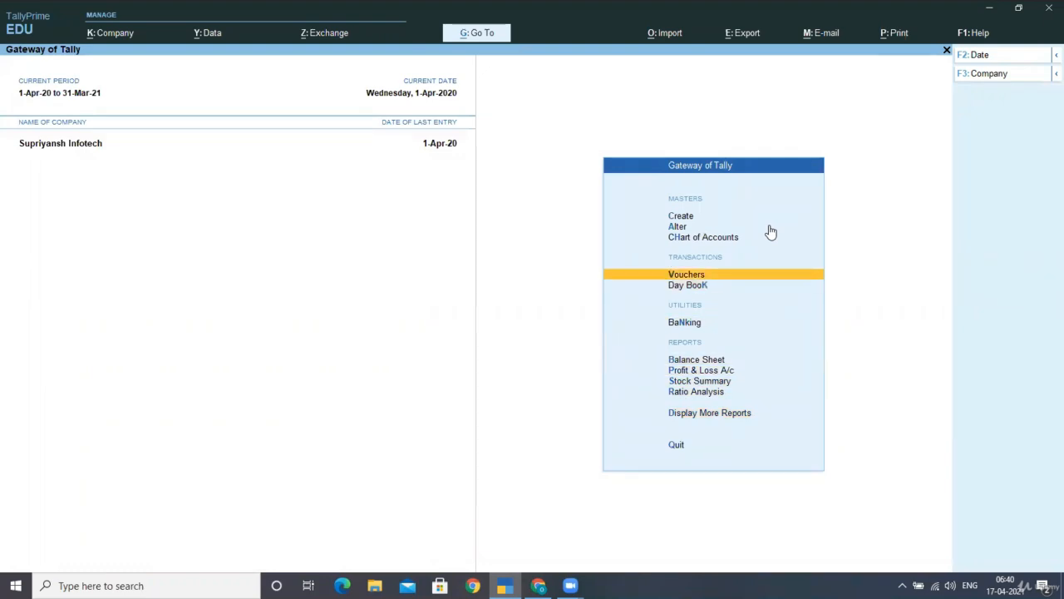
key("Return")
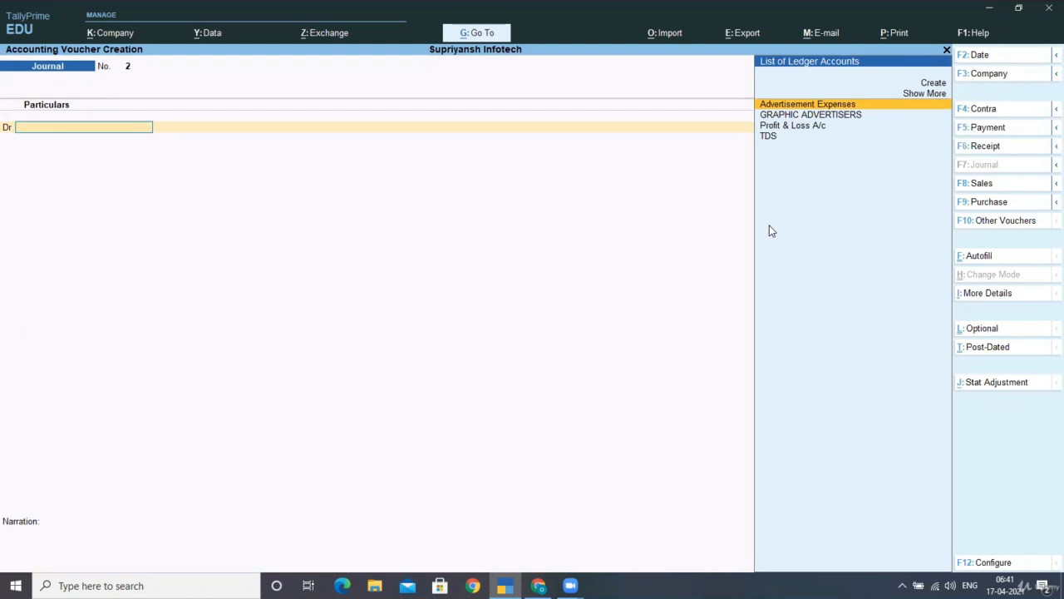
key("F9")
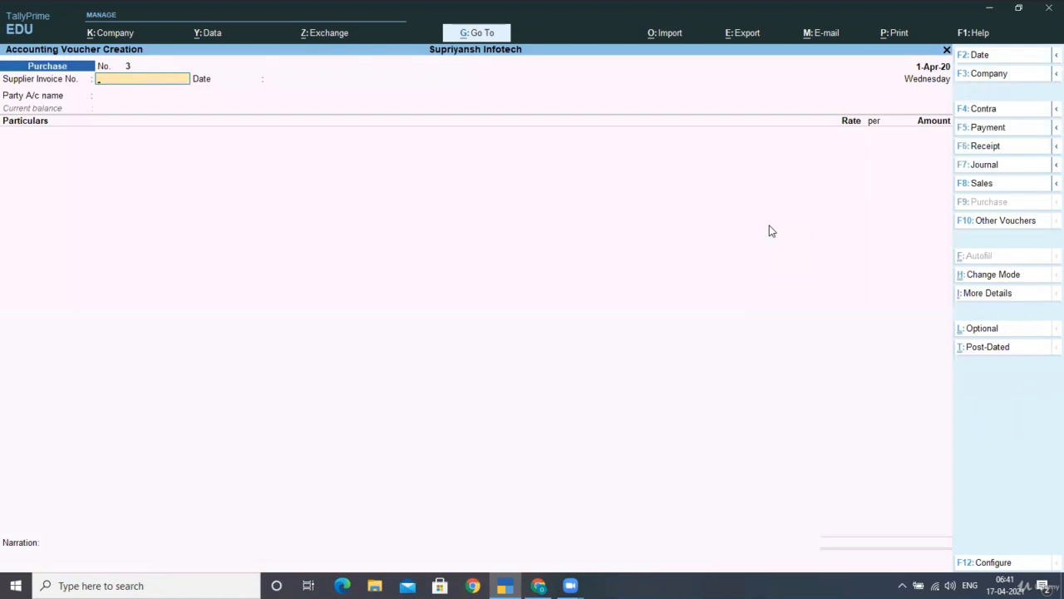
key("F7")
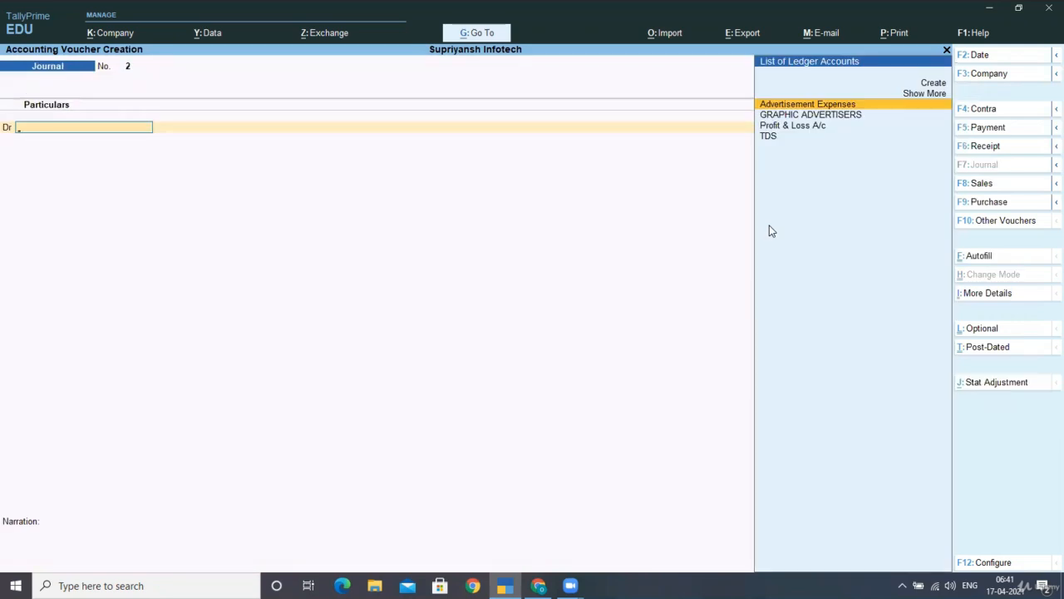
key("F12")
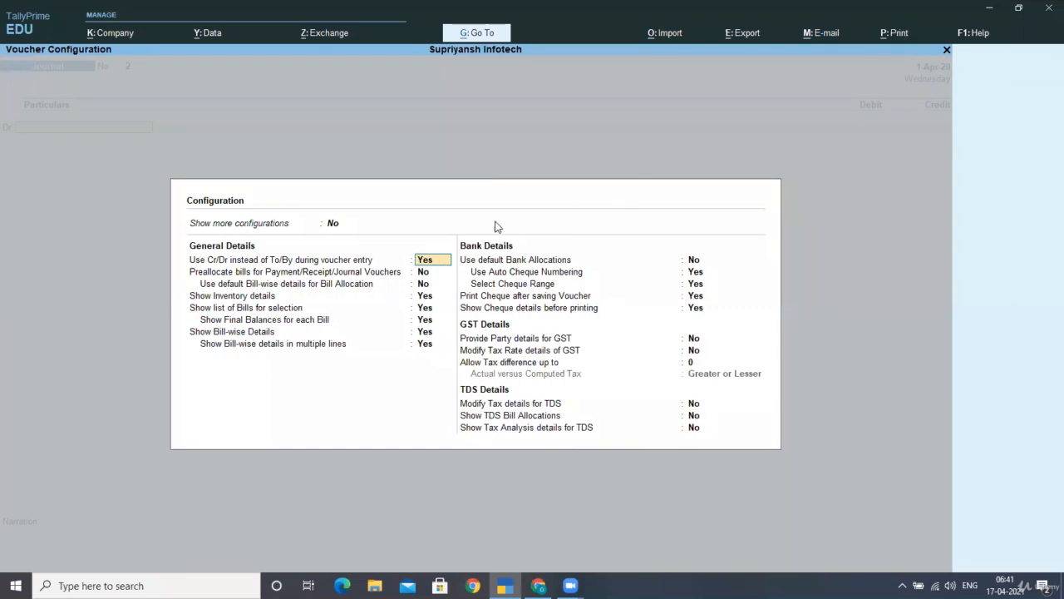
key("Escape")
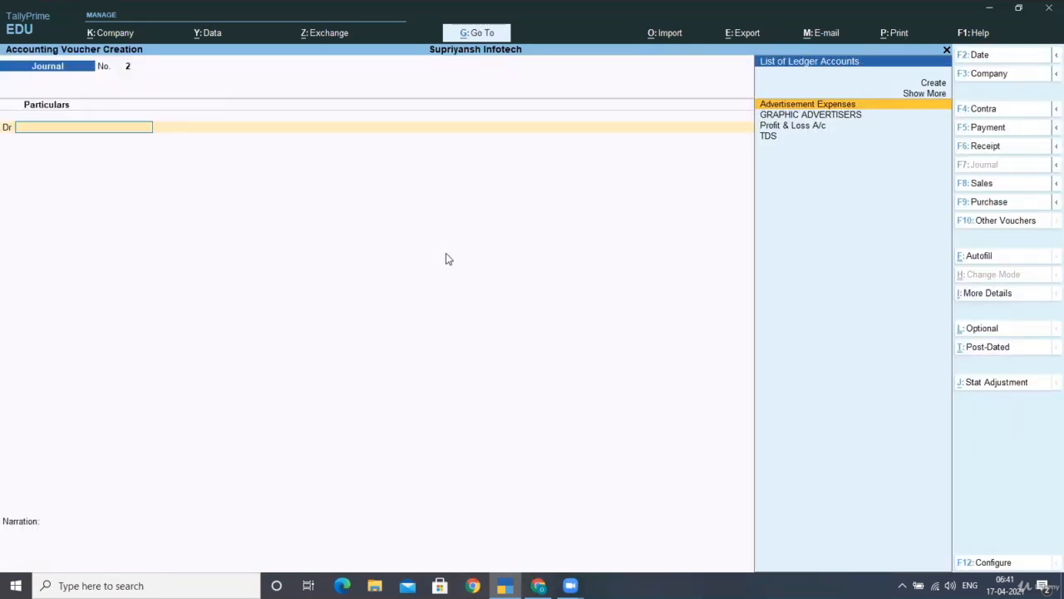
- Debit Advertisement Expenses with 200000 and credit GRAPHIC ADVERTISERS with 1,96,000 in the journal voucher
key("Return")
type("200000")
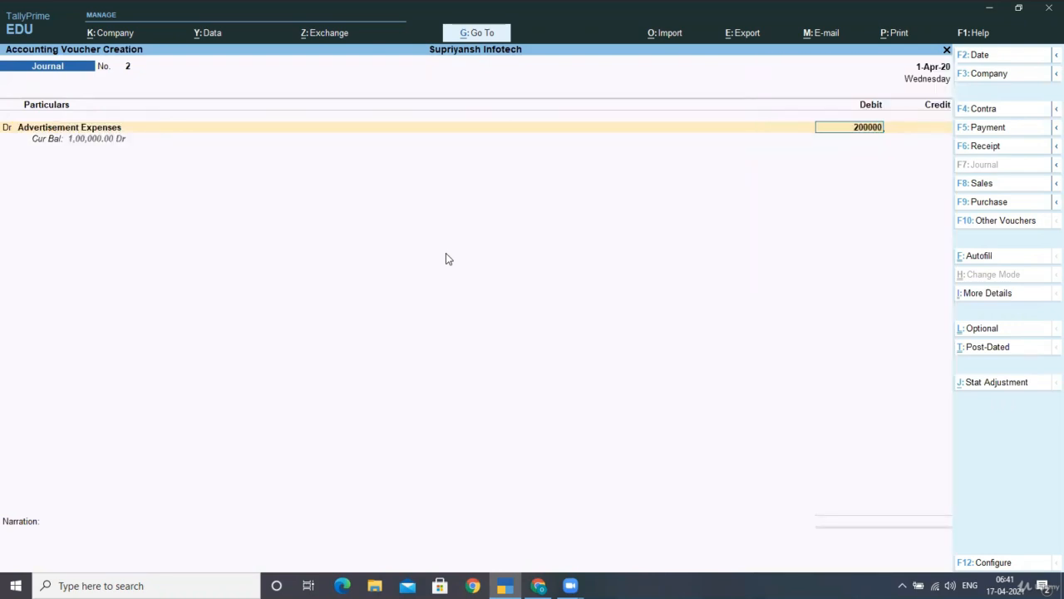
key("Return")
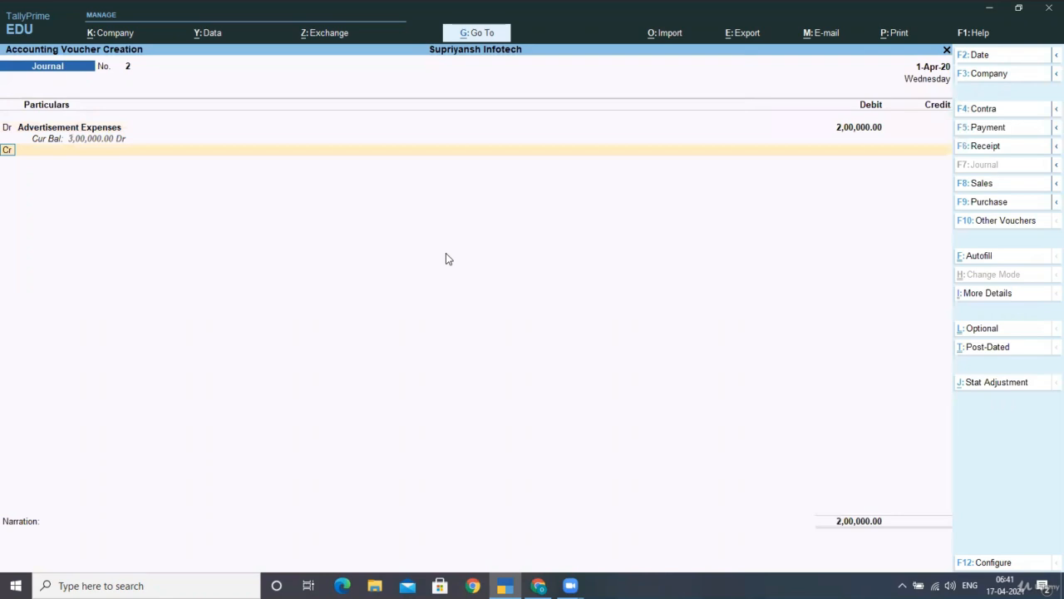
key("Return")
key("Down")
key("Return")
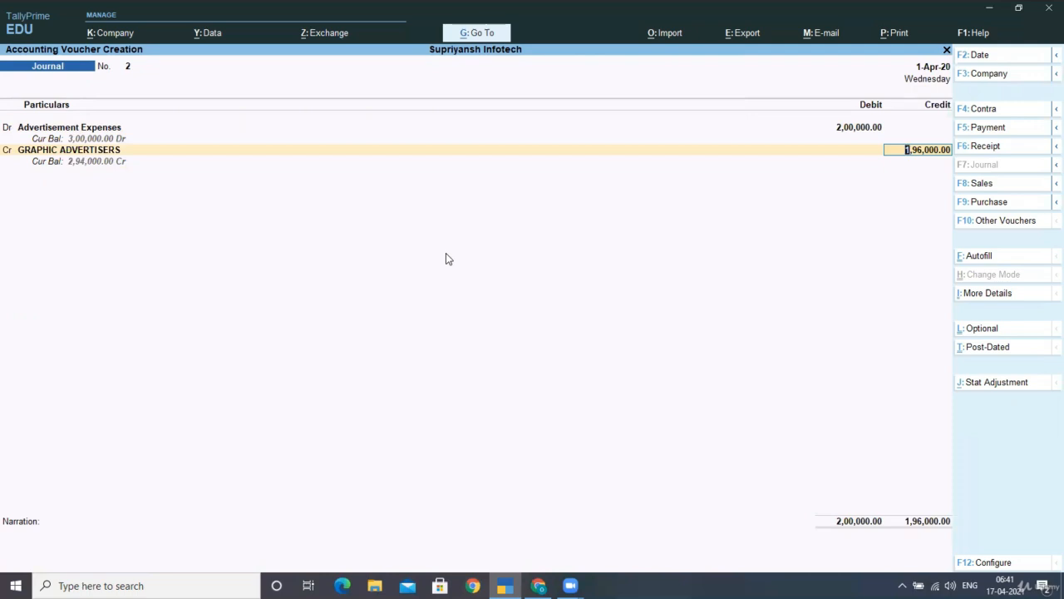
key("Return")
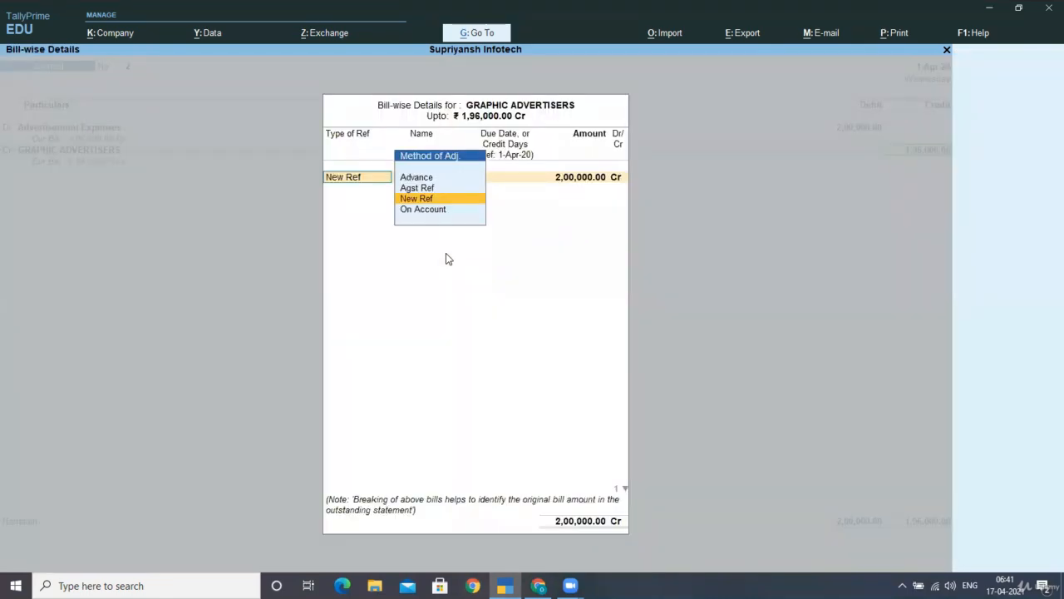
- Allocate the party credit bill-wise to New Ref 2, with 2,00,000 Cr and 4,000 Dr
key("Return")
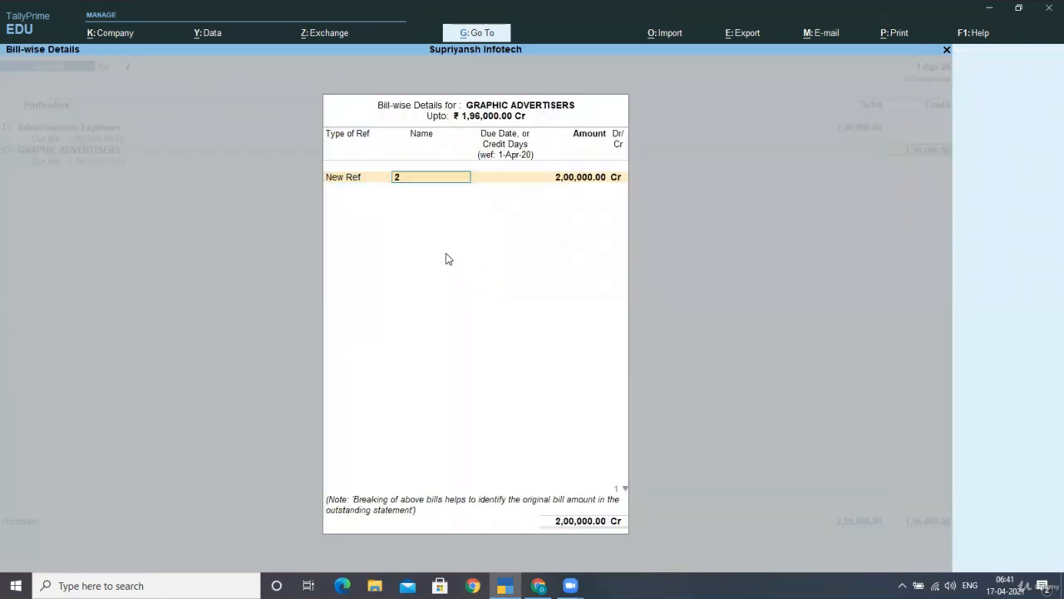
key("Return")
key("Return")
key("Return")
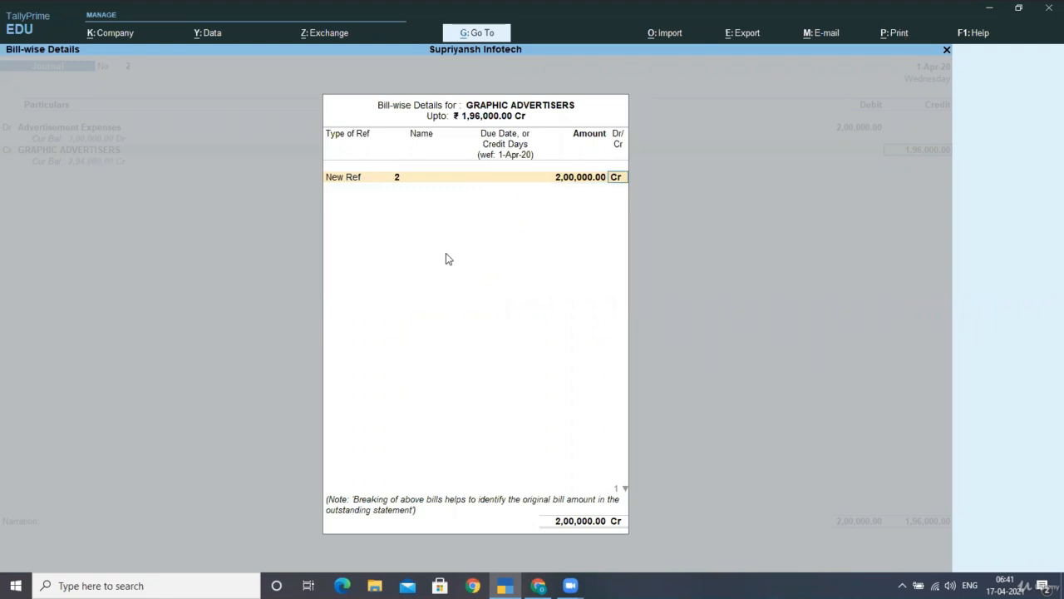
key("Return")
key("Return")
key("Return")
key("Return")
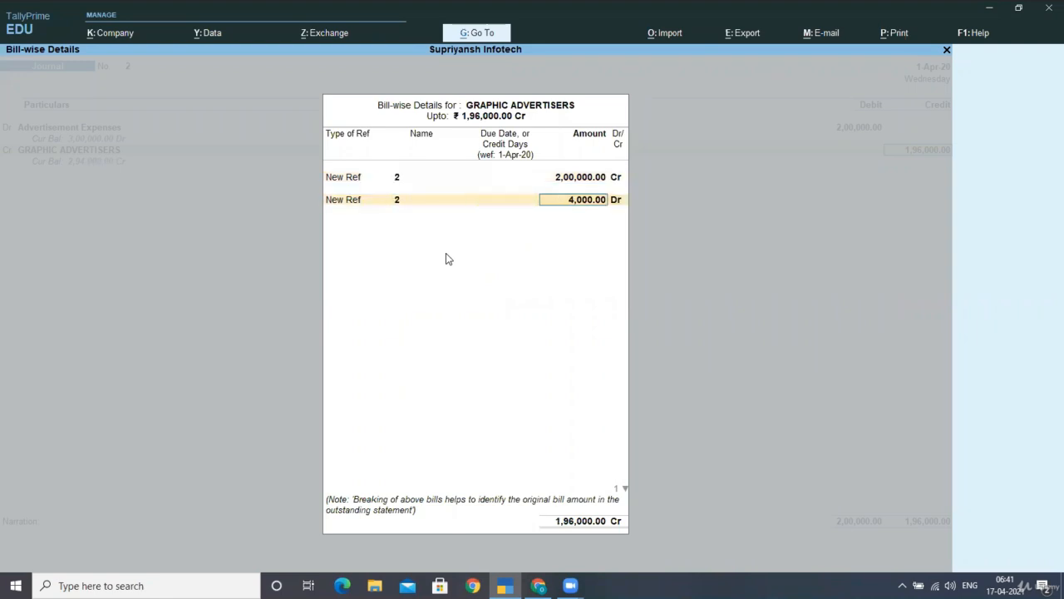
key("Return")
key("Return")
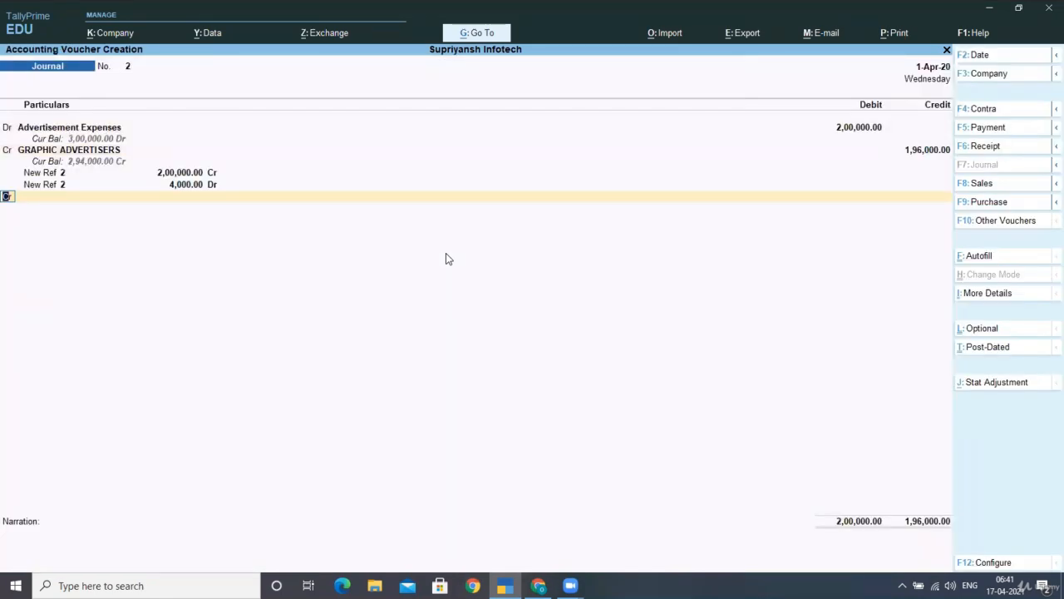
- Credit the TDS ledger with 4,000 and save the journal voucher without a narration
key("Return")
key("Down")
key("Down")
key("Down")
key("Return")
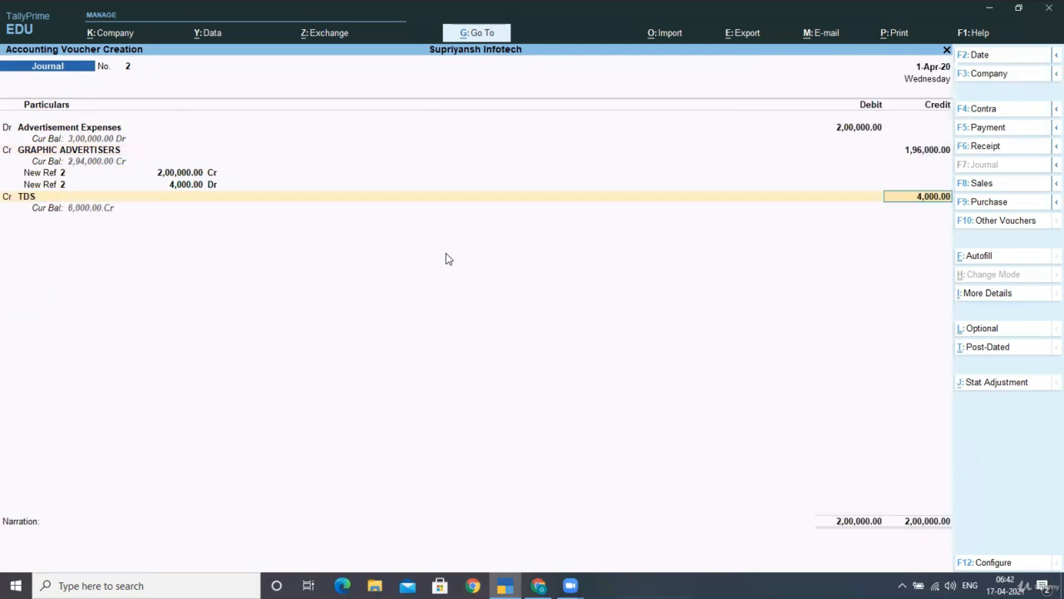
key("Return")
key("Return")
key("Return")
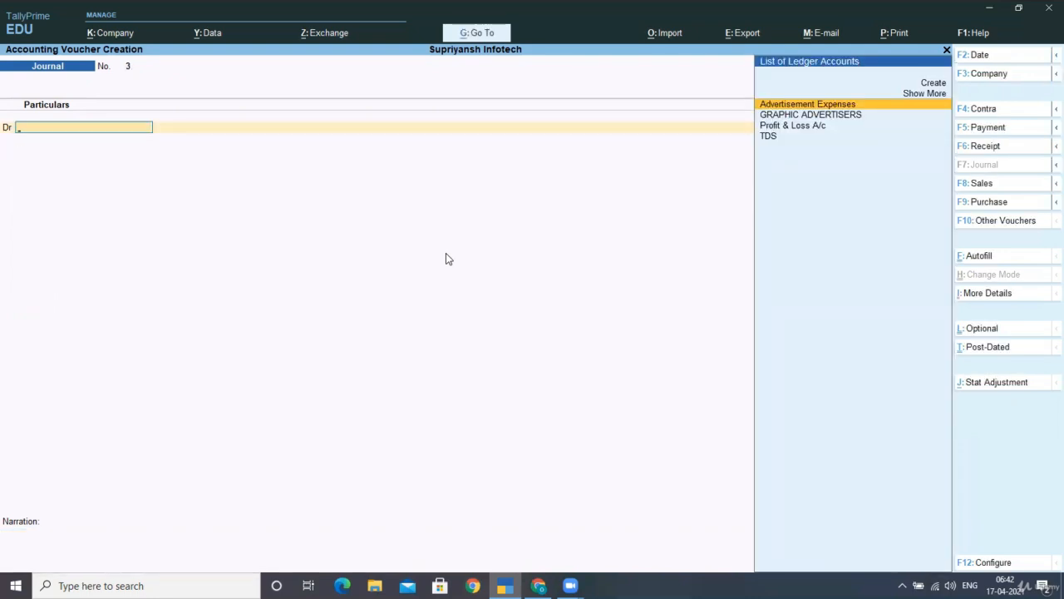
- Leave voucher creation and open Form 26Q again to check the effect of the new journal
key("Escape")
key("Return")
key("d")
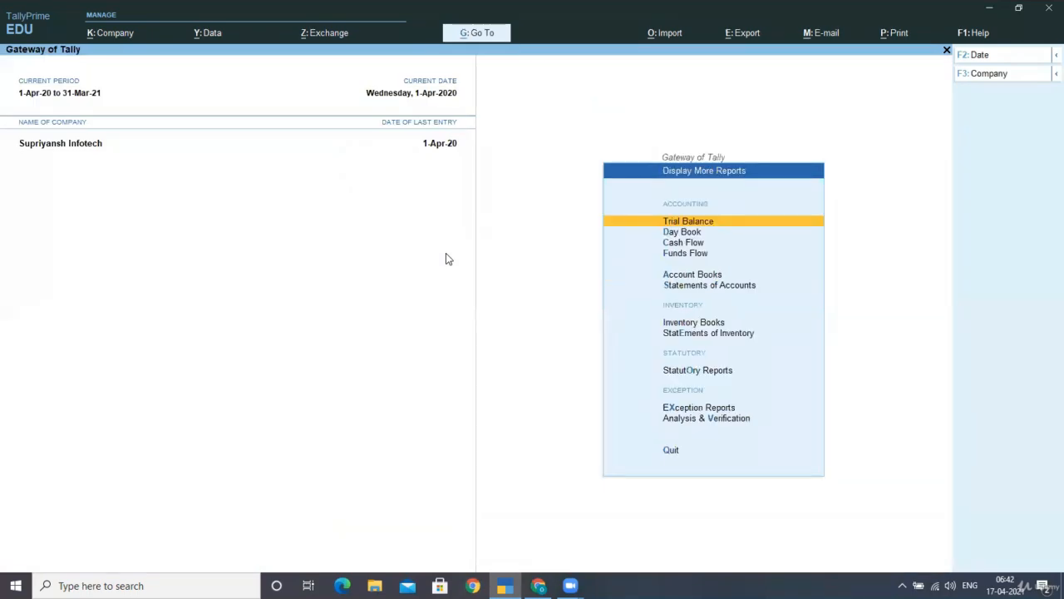
key("o")
key("Down")
key("Return")
key("Down")
key("Return")
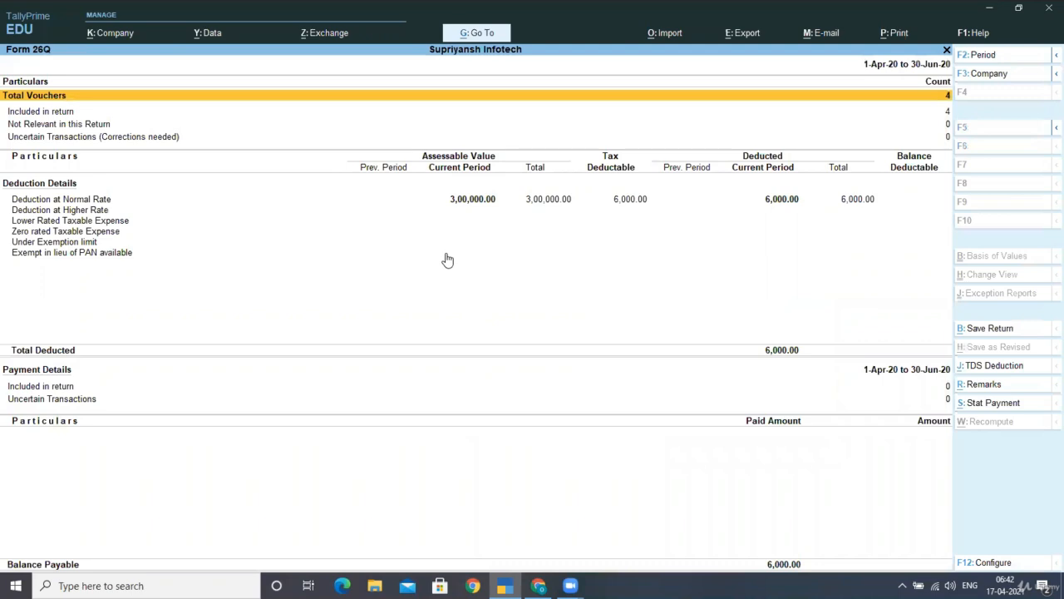
- Highlight the Deduction at Normal Rate line in Form 26Q to review its assessable value and deducted tax
key("Down")
key("Down")
key("Down")
key("Down")
key("Up")
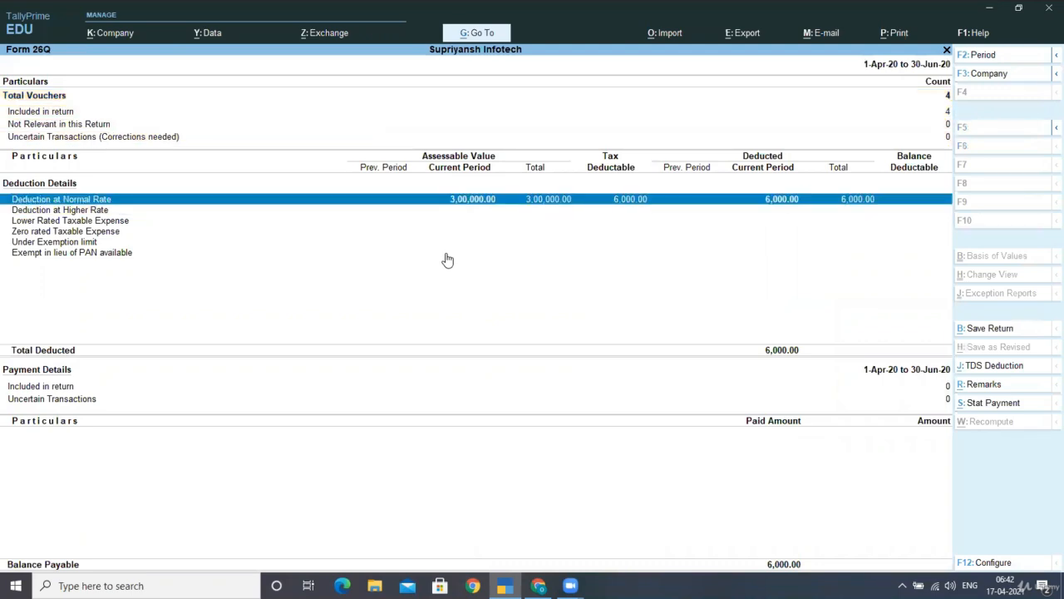